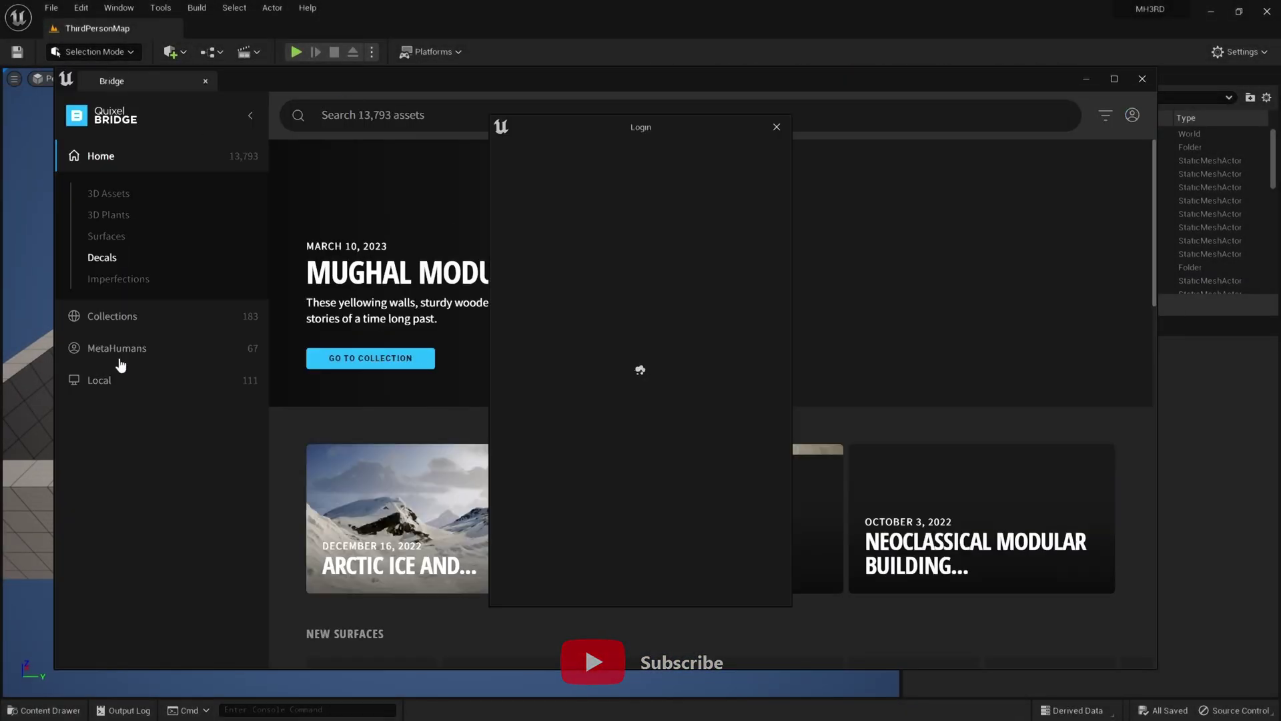
Export the Myles MetaHuman from Bridge's local MetaHumans into the Unreal project
left_click(99, 380)
left_click(143, 323)
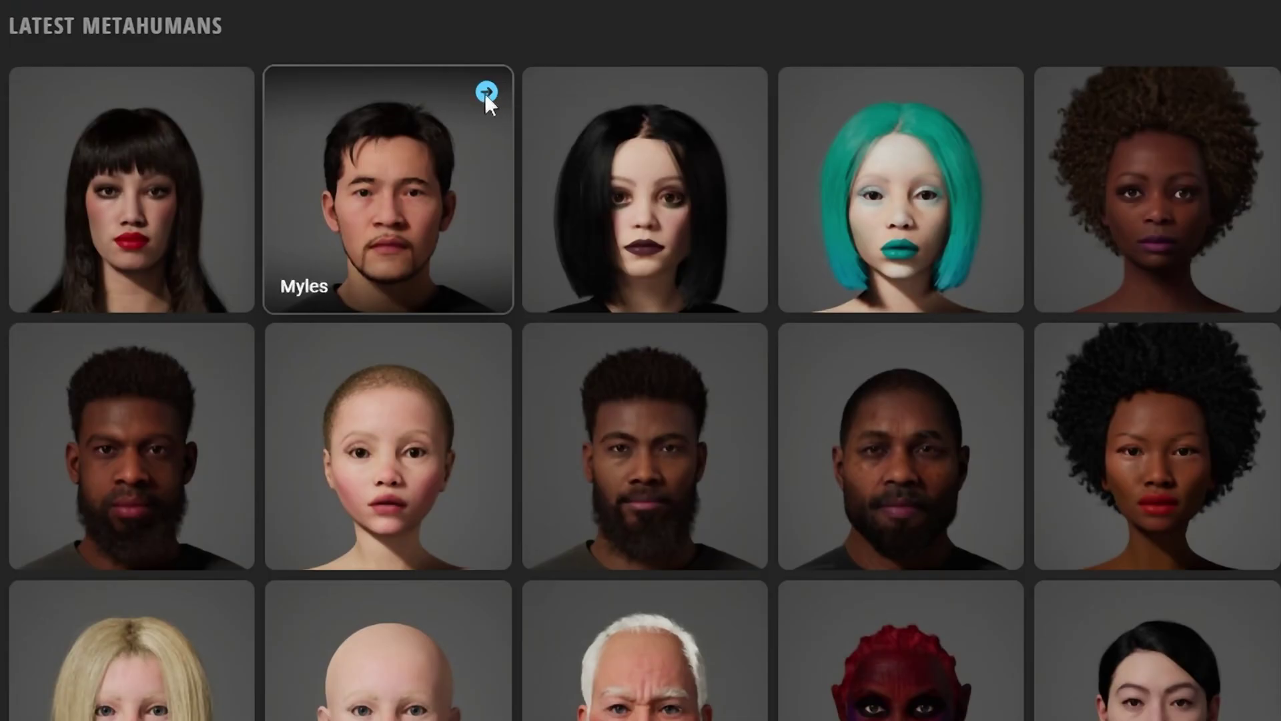
left_click(485, 95)
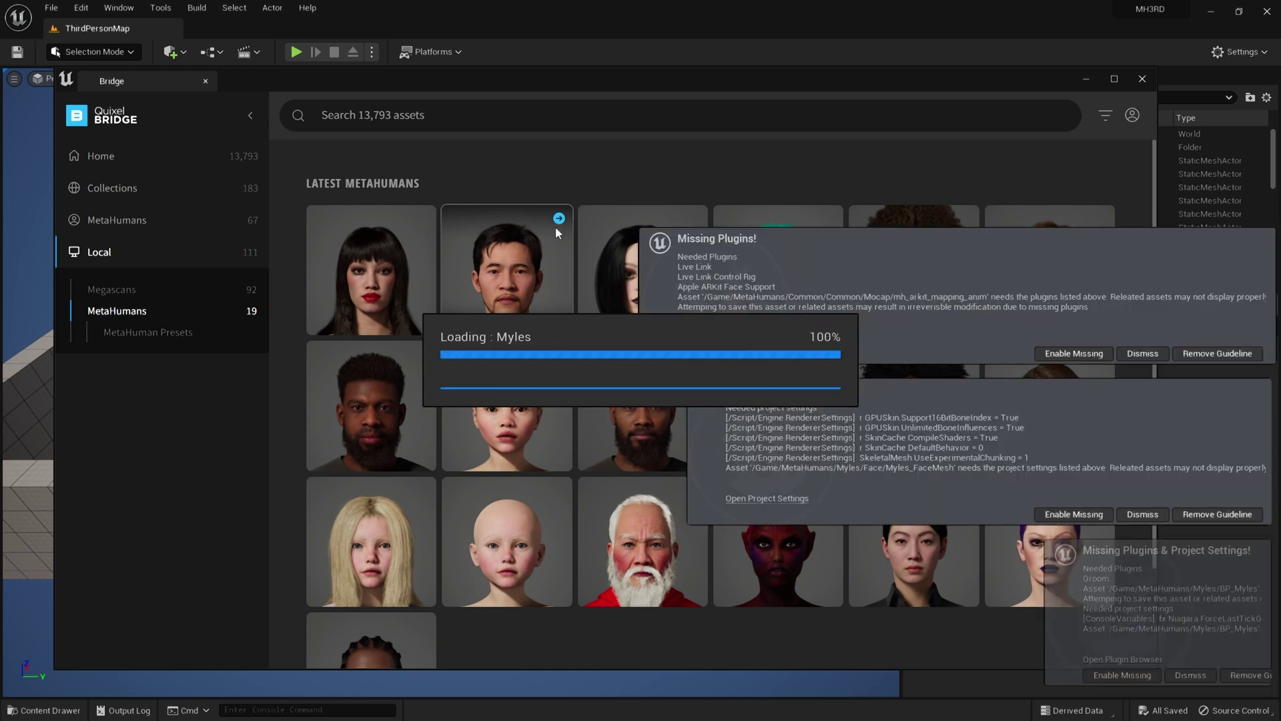
Enable all the missing plugins and project settings Myles requires
left_click(1075, 353)
left_click(1071, 515)
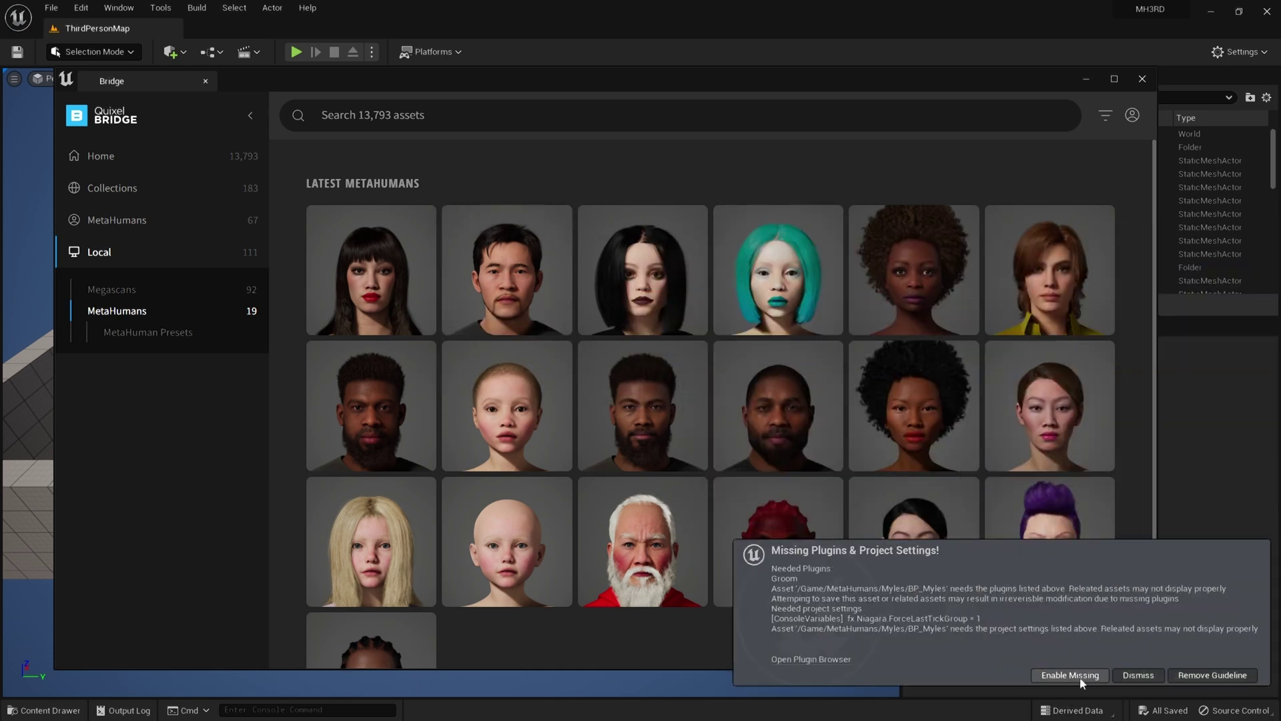
left_click(1076, 672)
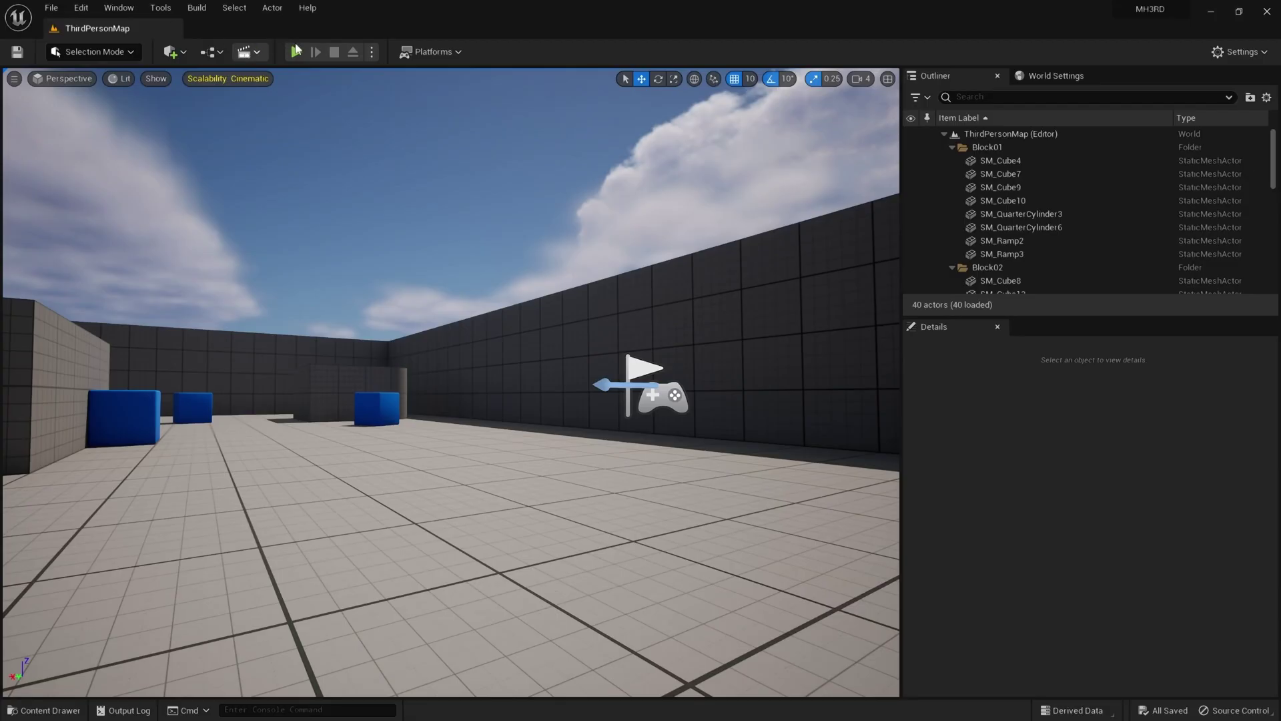
Play-test the level with the default third-person character, then stop the session
left_click(296, 50)
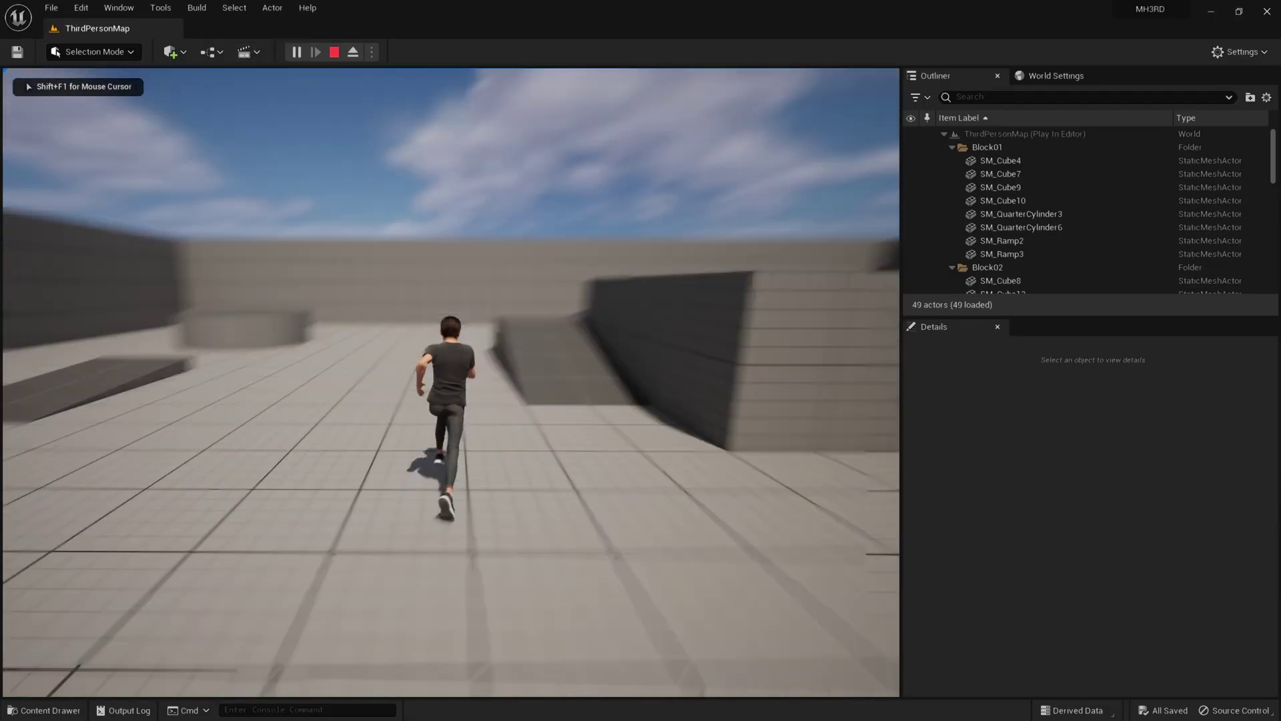
key("Escape")
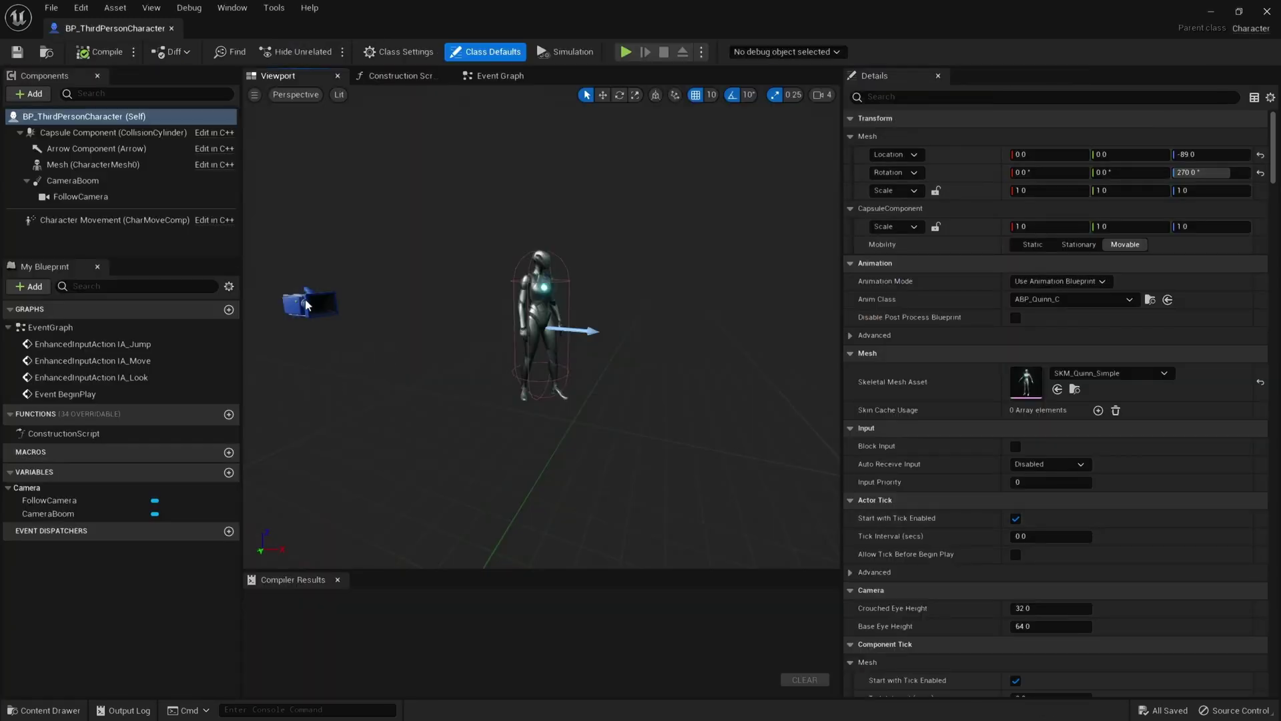
Move the FollowCamera forward along X to sit in front of the character
left_click(307, 306)
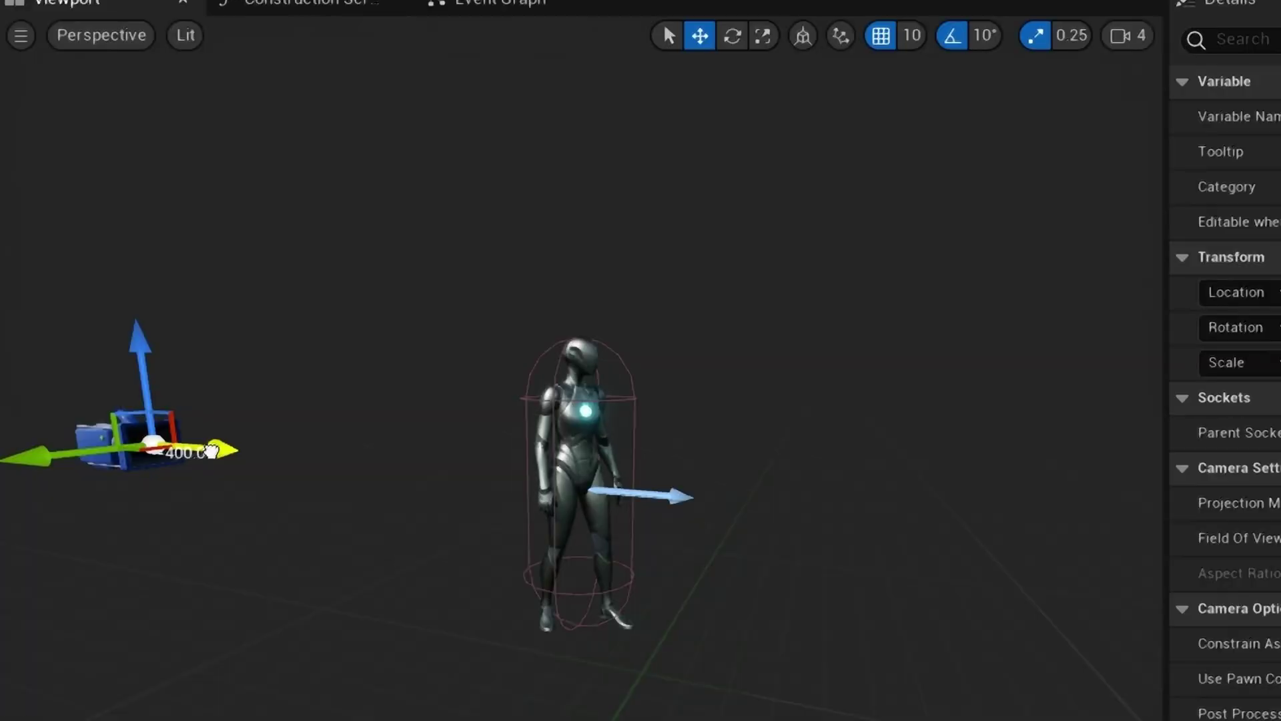
left_click_drag(211, 452, 1094, 527)
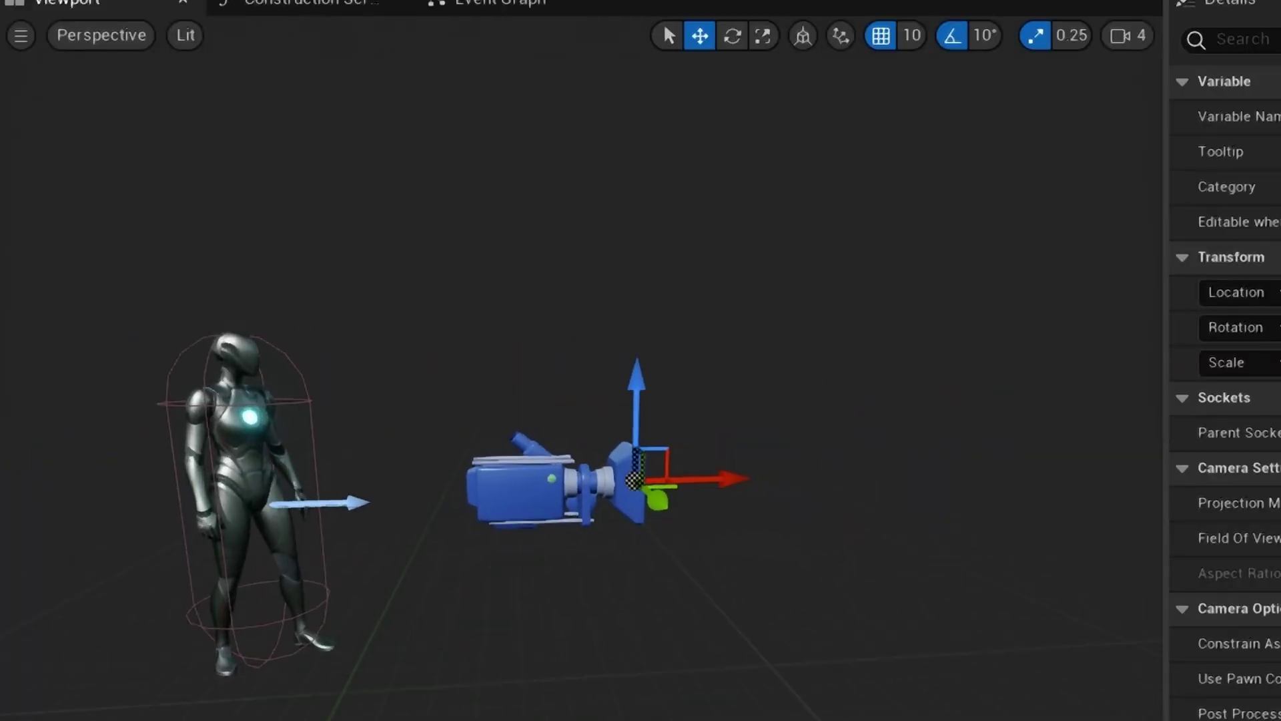
left_click_drag(729, 479, 934, 475)
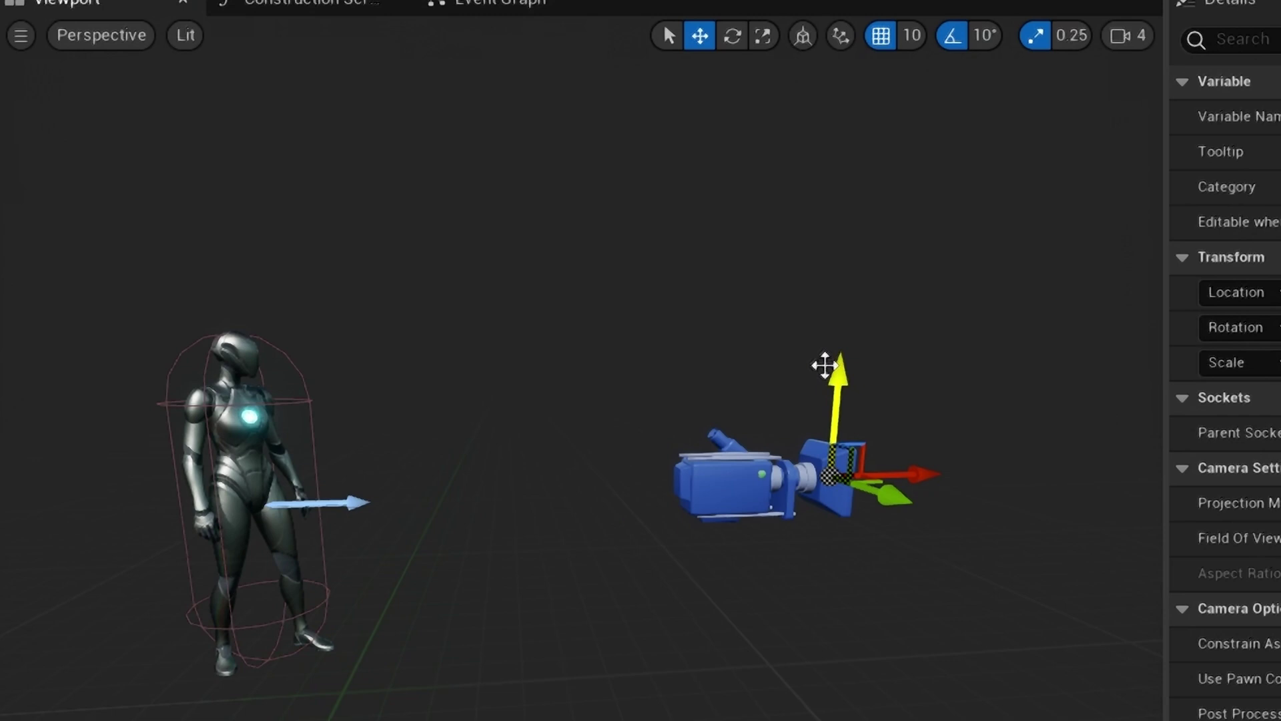
Rotate the camera's yaw to about -160 so it faces the character
left_click(732, 34)
left_click_drag(775, 501, 868, 497)
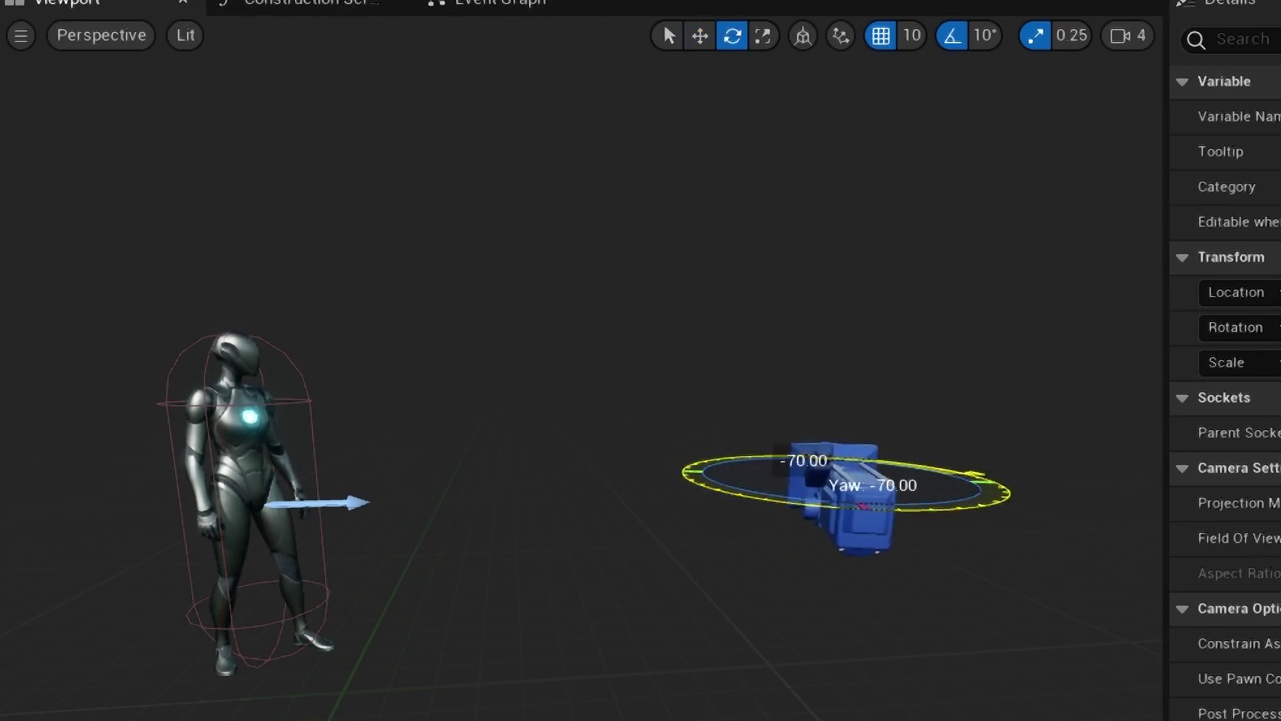
mouse_move(804, 460)
left_mouse_down()
mouse_move(652, 494)
mouse_move(636, 478)
left_mouse_up()
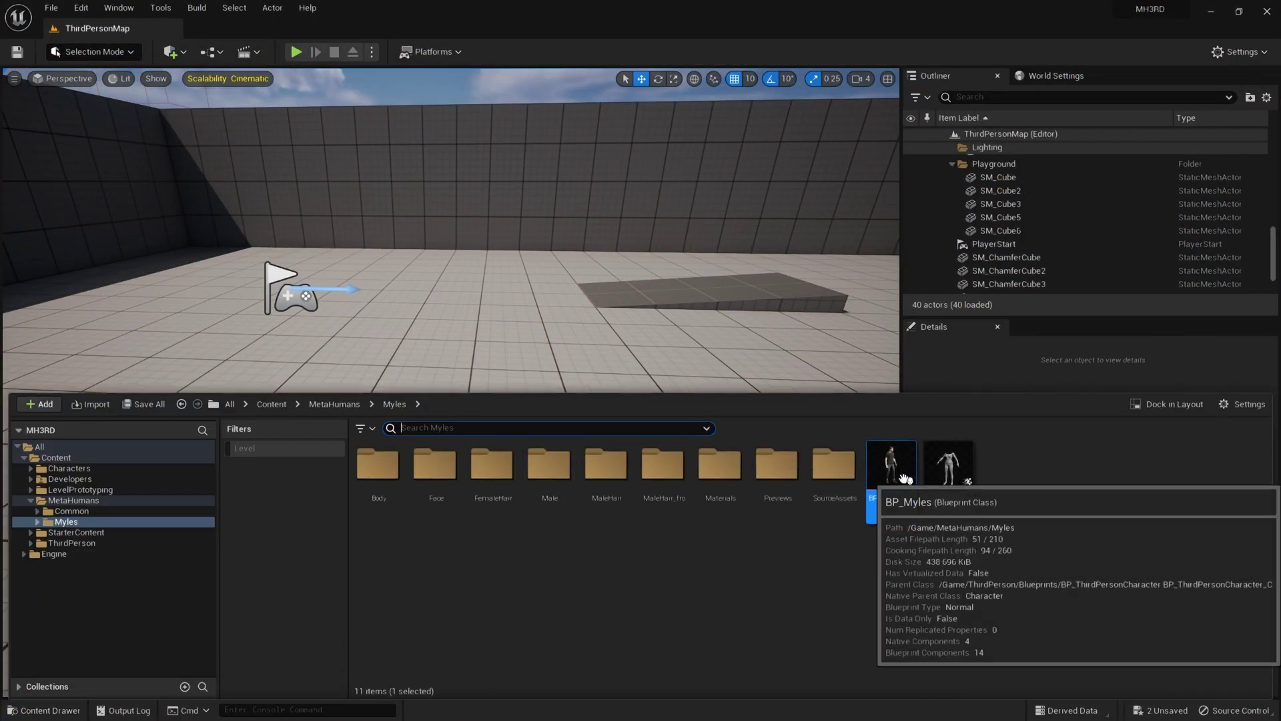
Place BP_Myles in the level and frame it in the viewport
left_click_drag(904, 478, 423, 321)
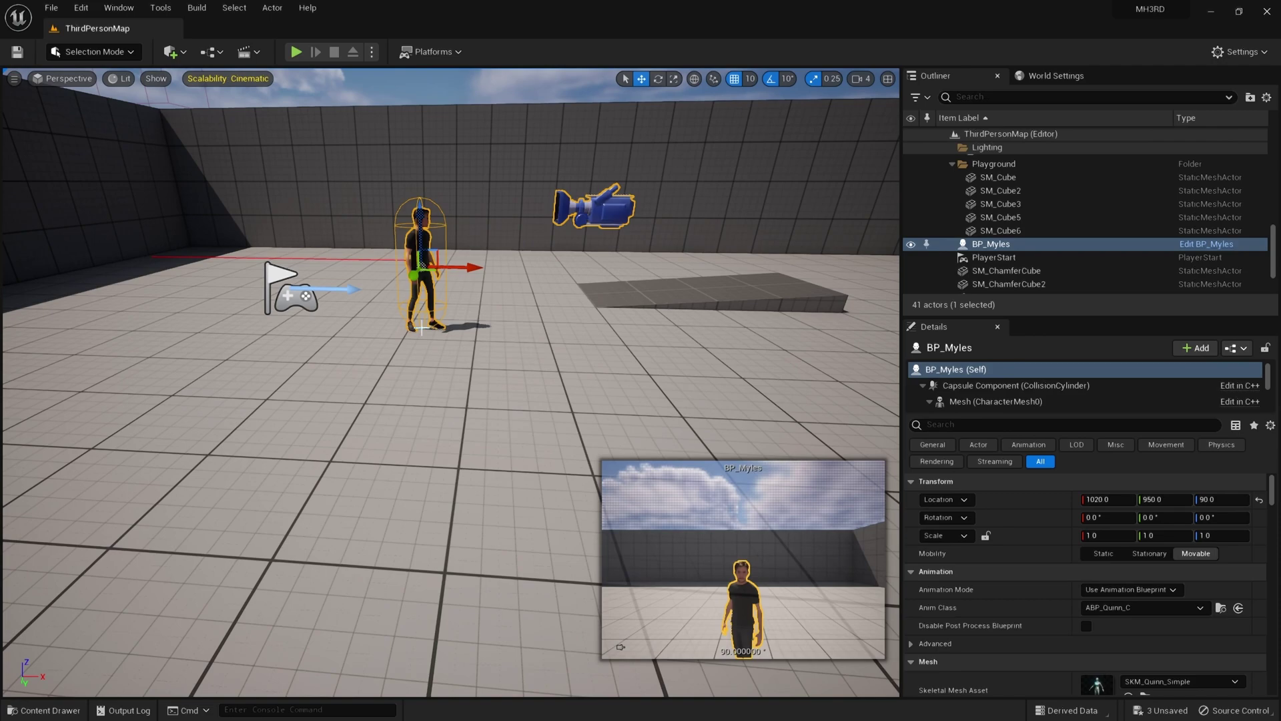
right_click_drag(423, 322, 467, 334)
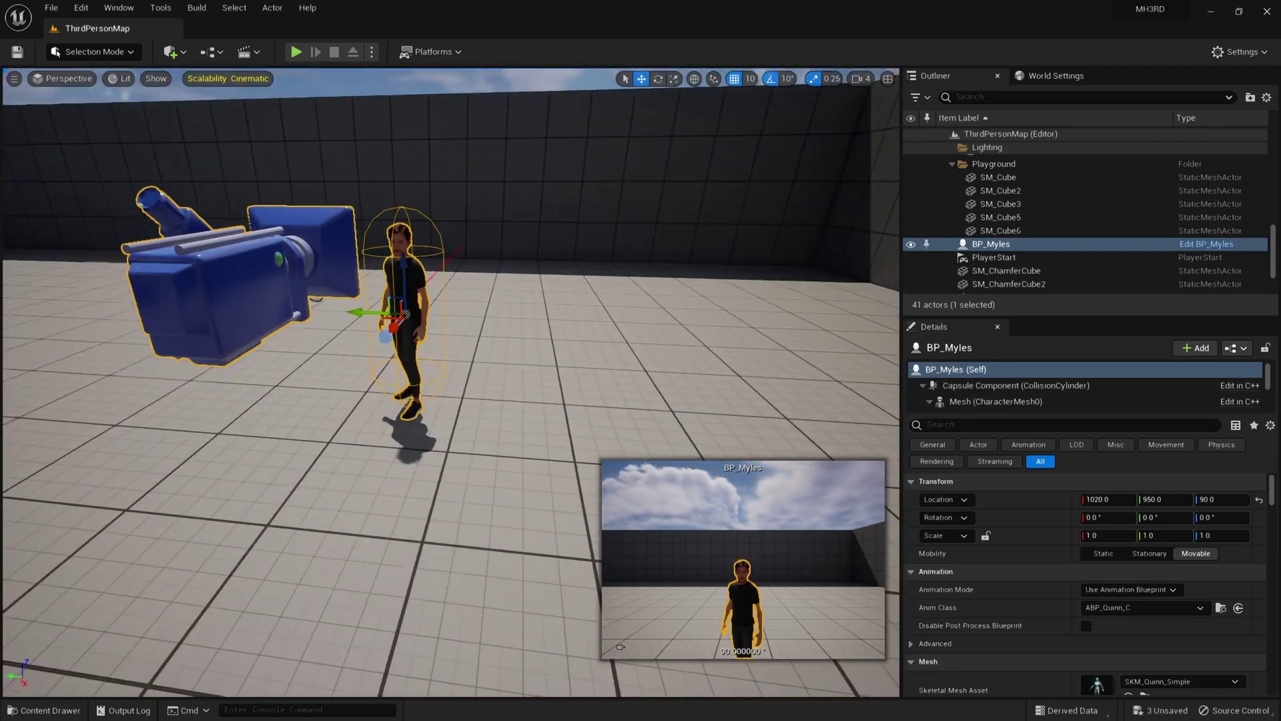
key("f")
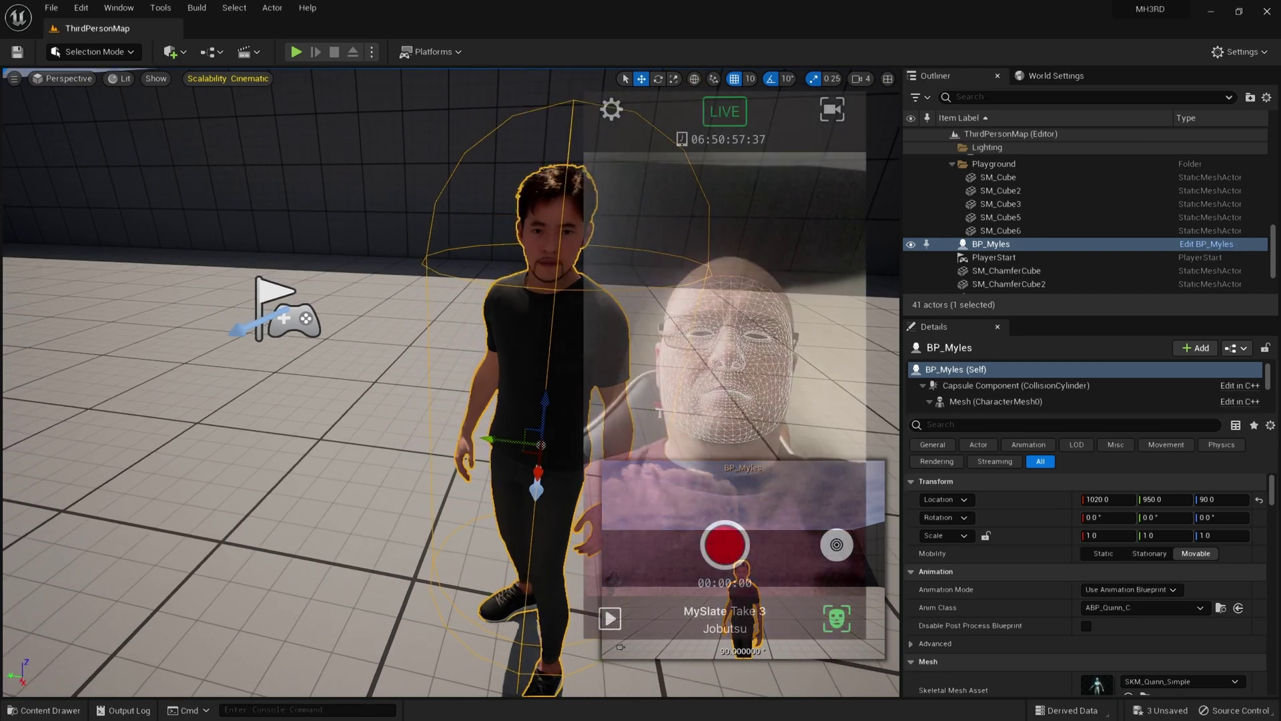
Set ARKit Face Subj to Jobutsu, enable Use ARKit Face, and play to test
scroll(1121, 556, "down", 5)
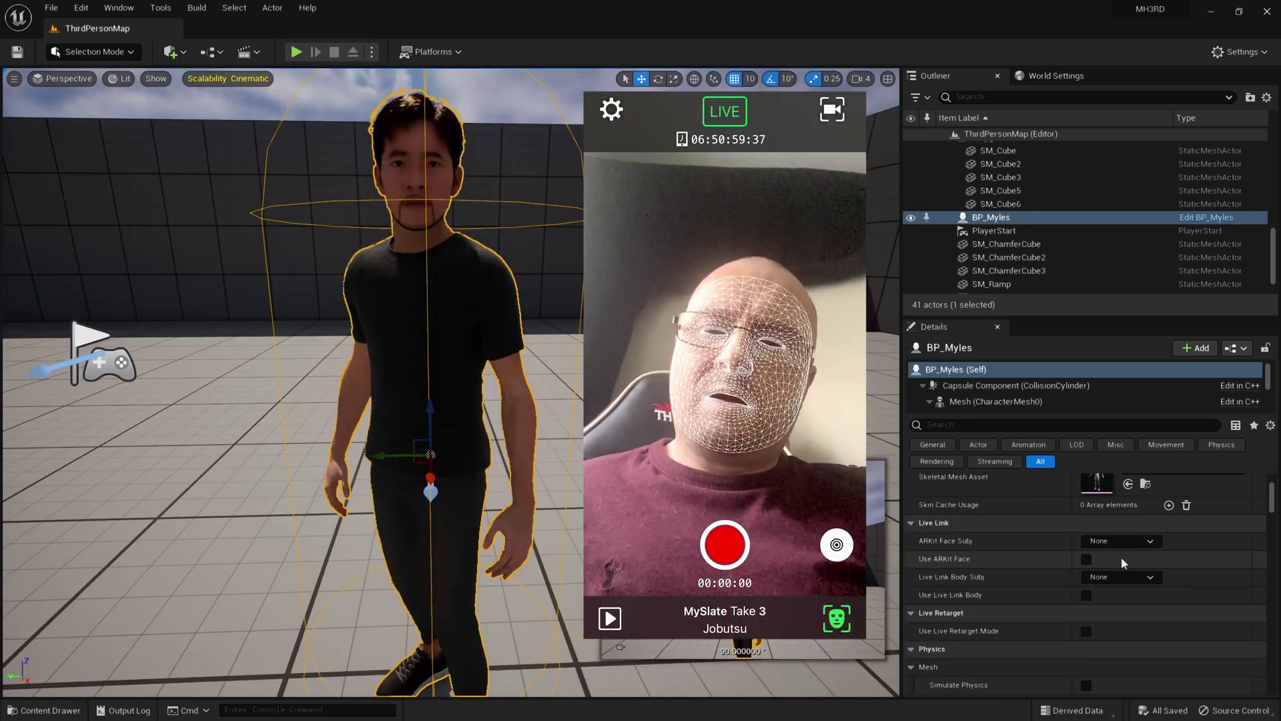
left_click(1121, 541)
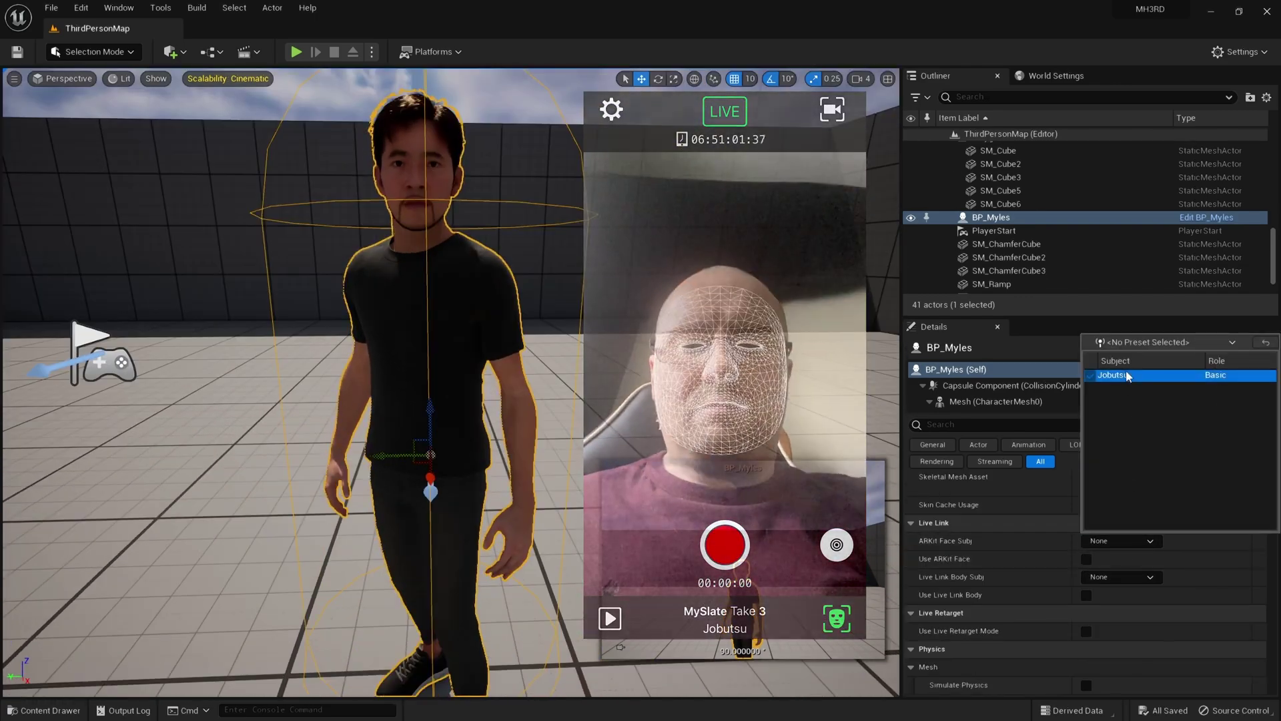
left_click(1127, 374)
left_click(1087, 560)
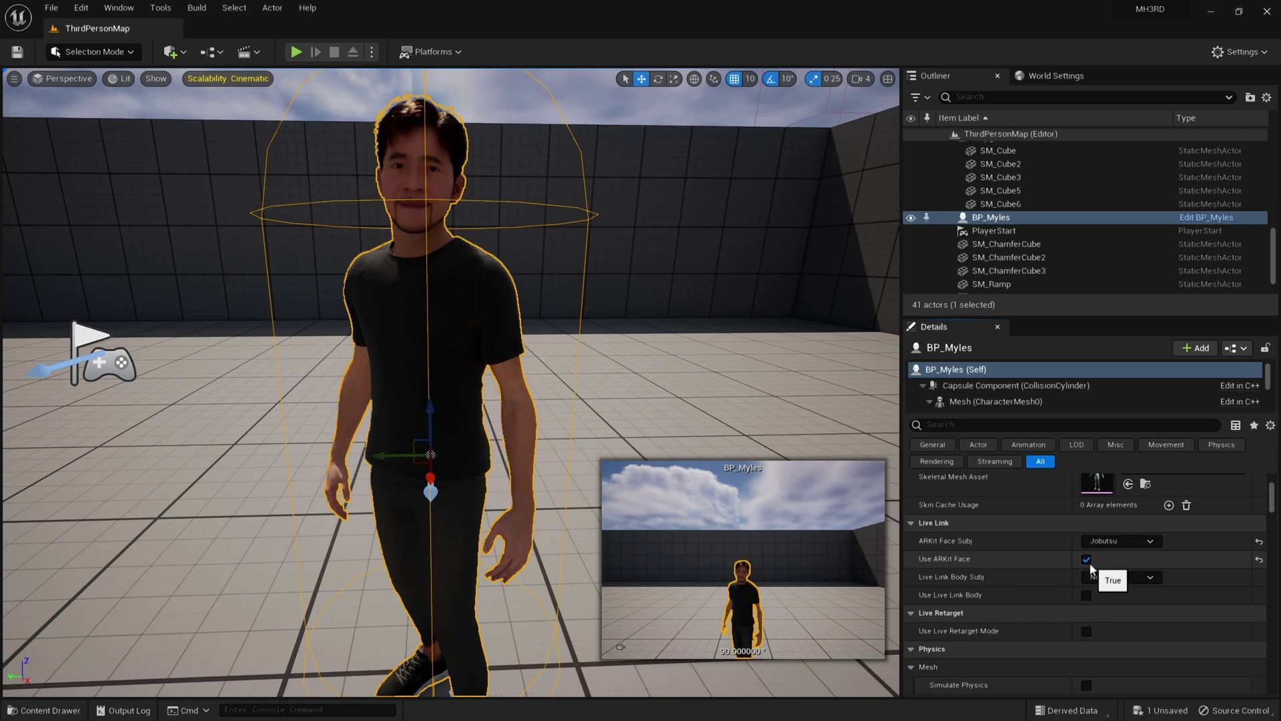
key("alt+p")
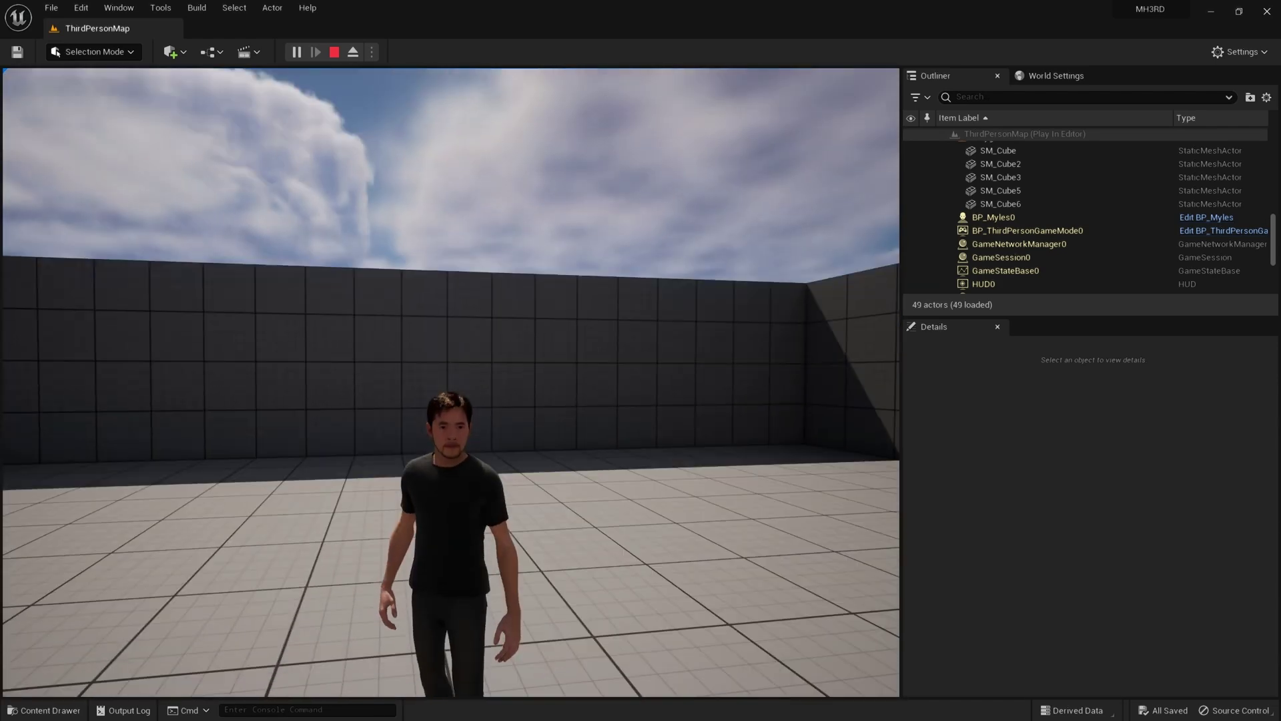
Stop play and open the AnimGraph of BP_Myles's face animation Blueprint, Face_AnimBP
key("Escape")
key("ctrl+space")
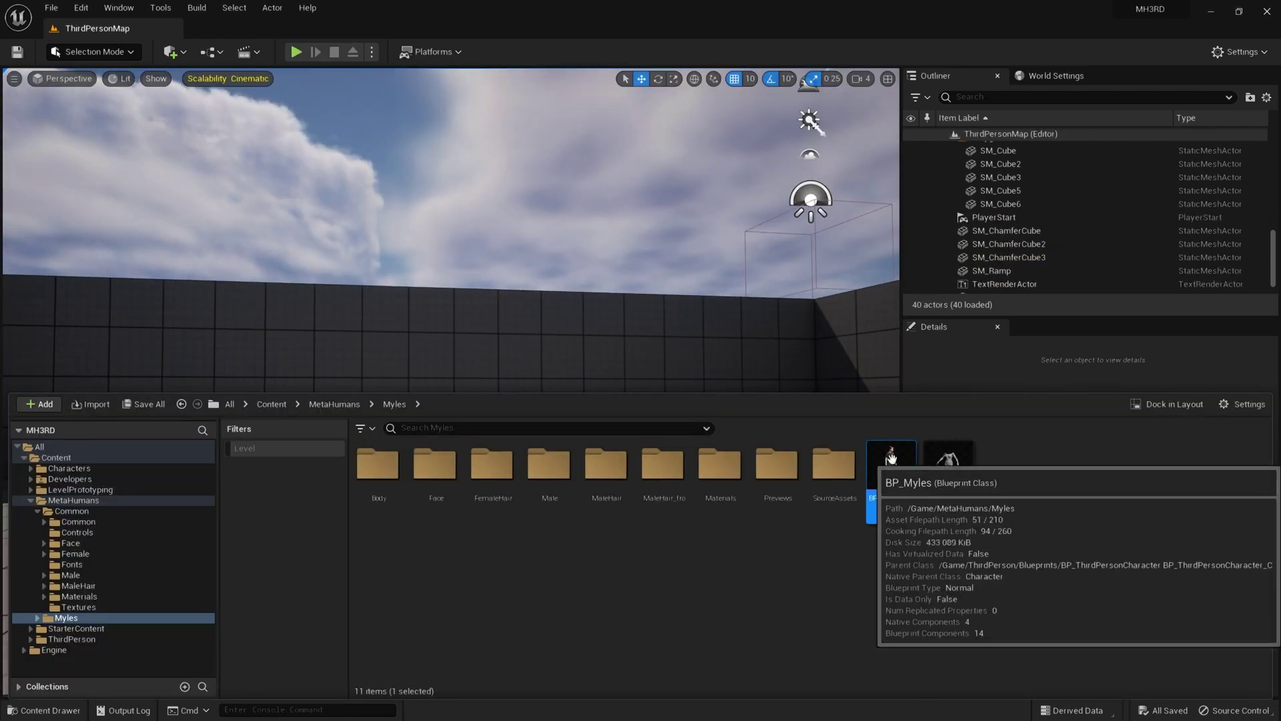
double_click(895, 465)
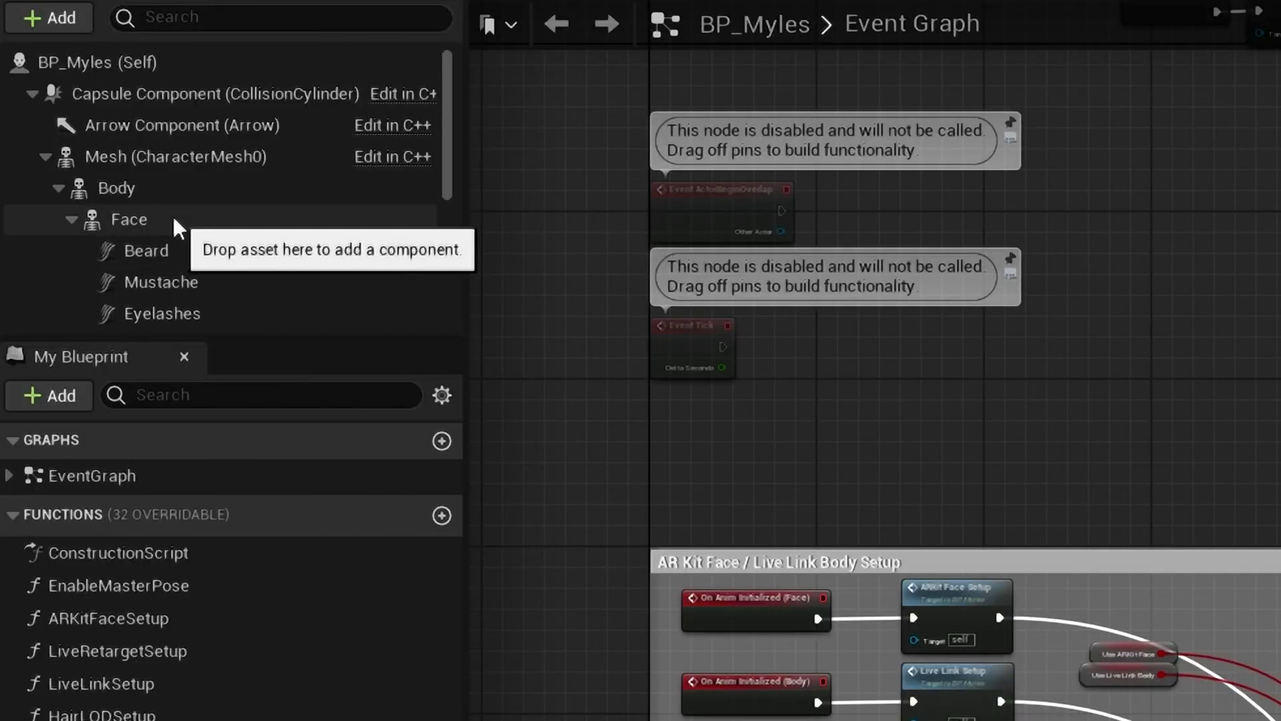
left_click(80, 196)
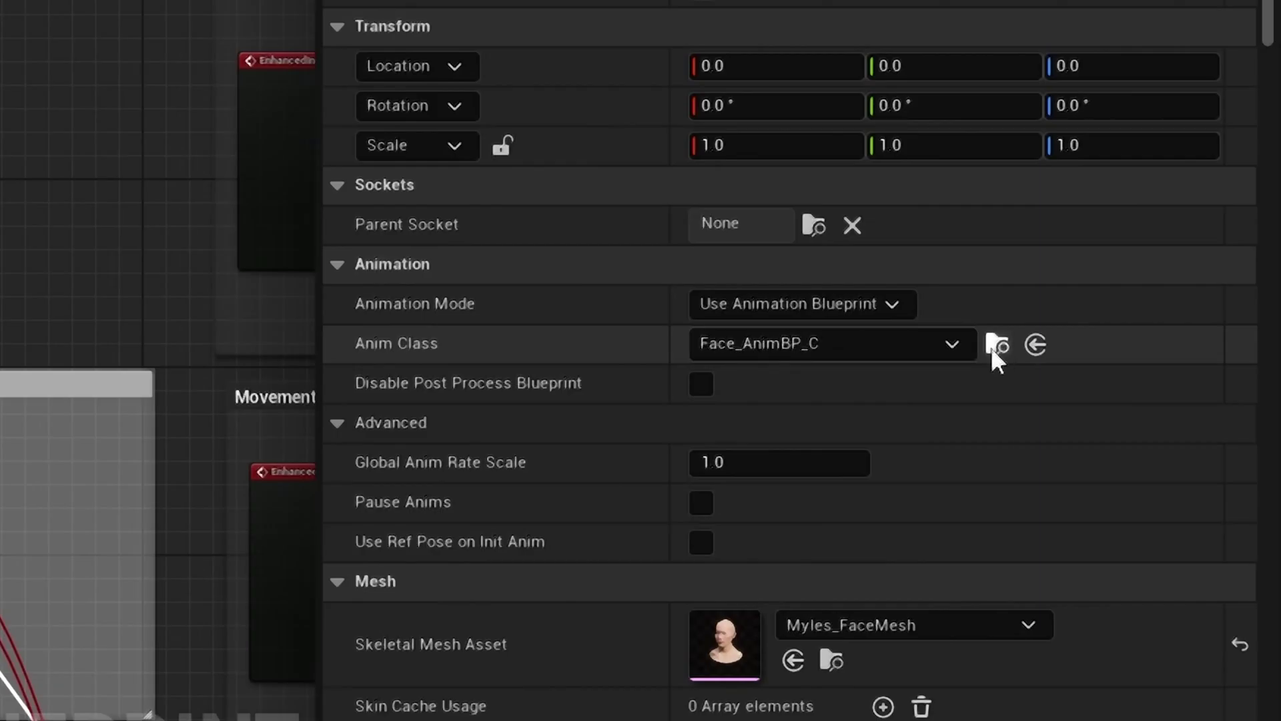
left_click(1150, 353)
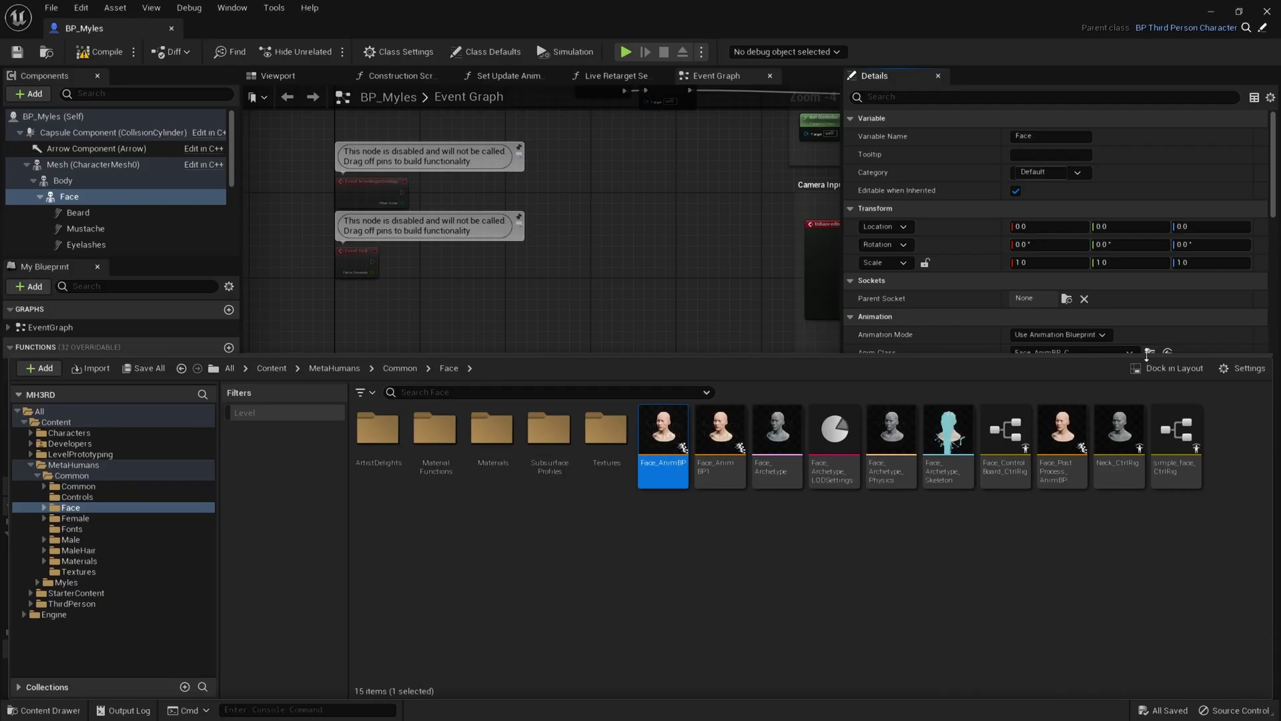
double_click(659, 438)
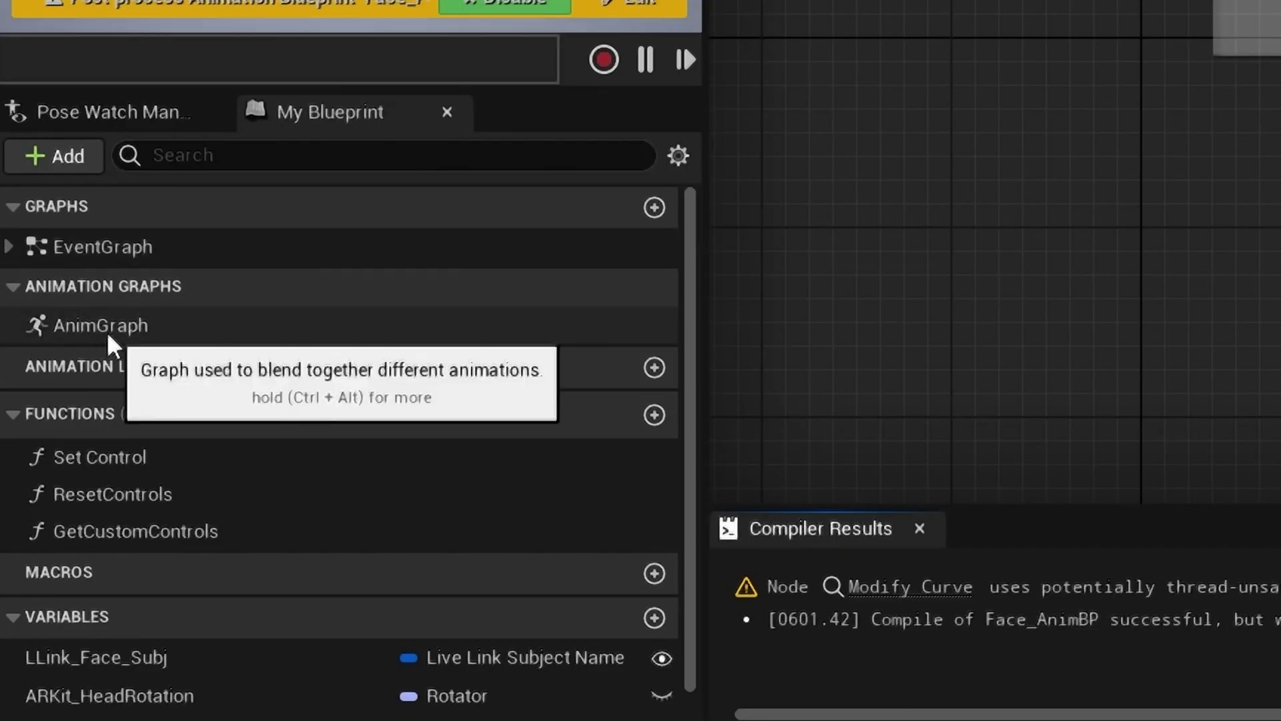
double_click(53, 491)
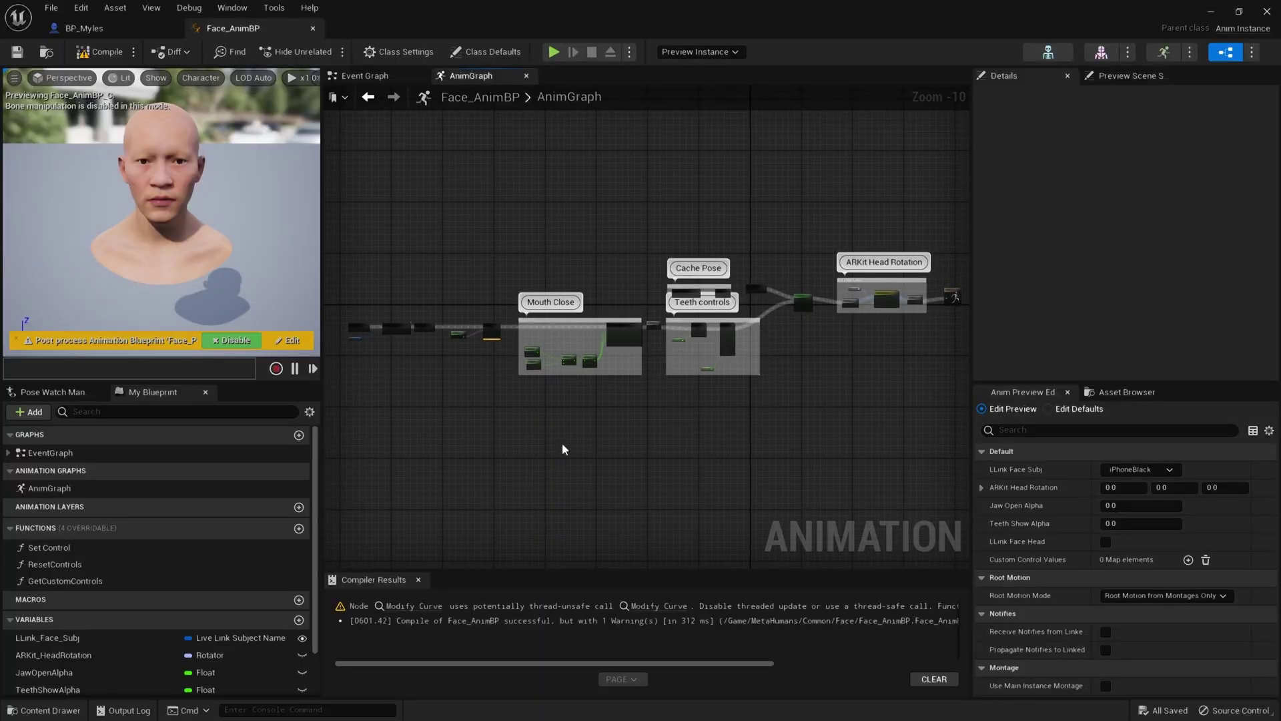
Preview with LLink Face Subj set to Jobutsu and LLink Face Head enabled
right_click_drag(563, 449, 525, 453)
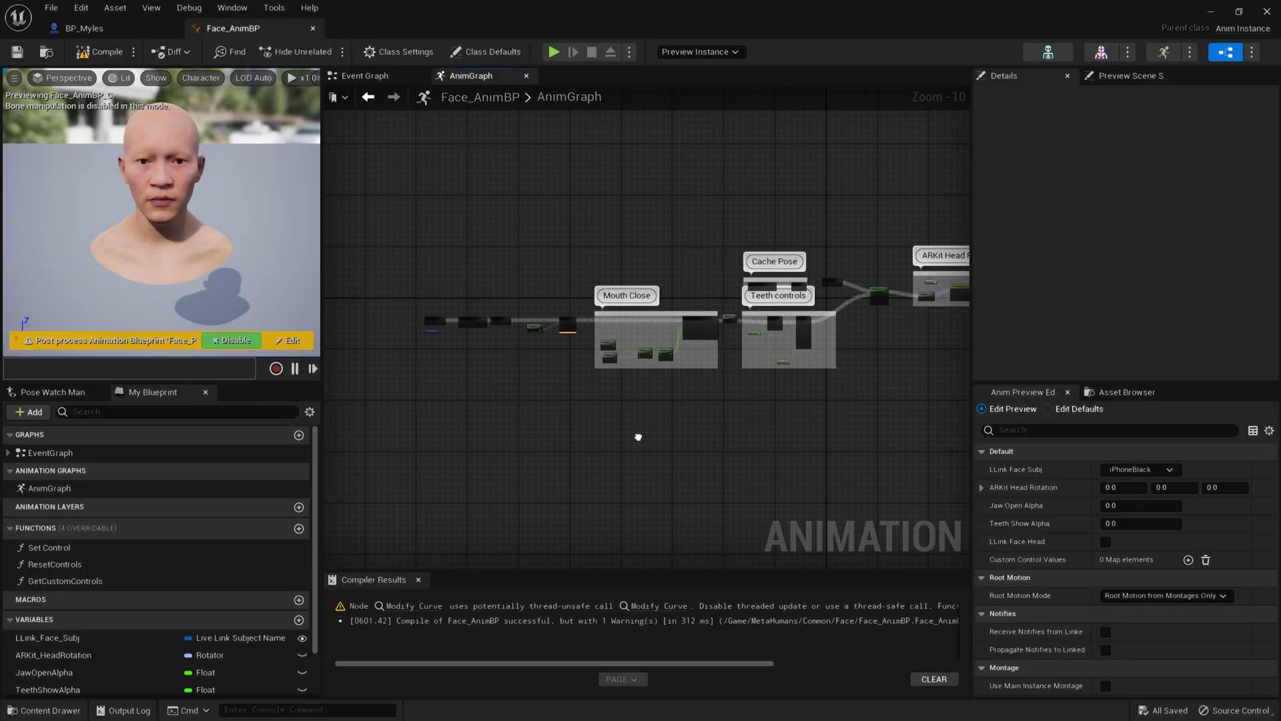
left_click(47, 637)
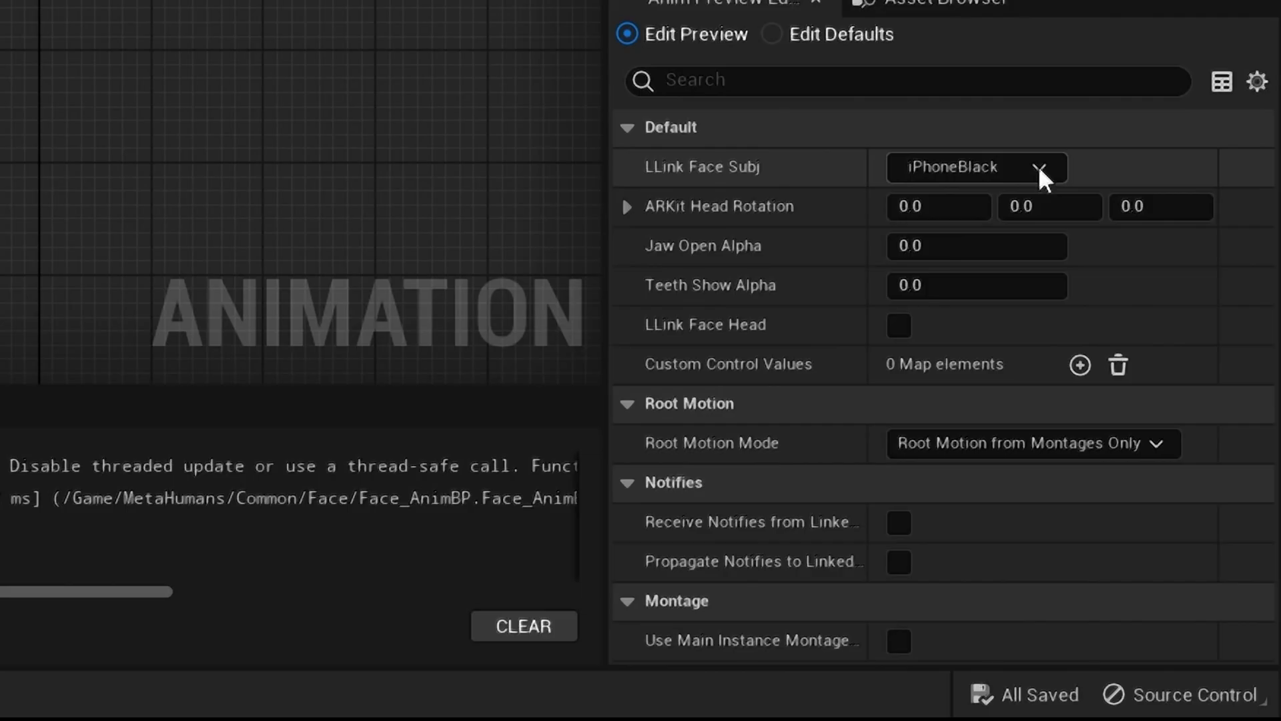
left_click(1169, 470)
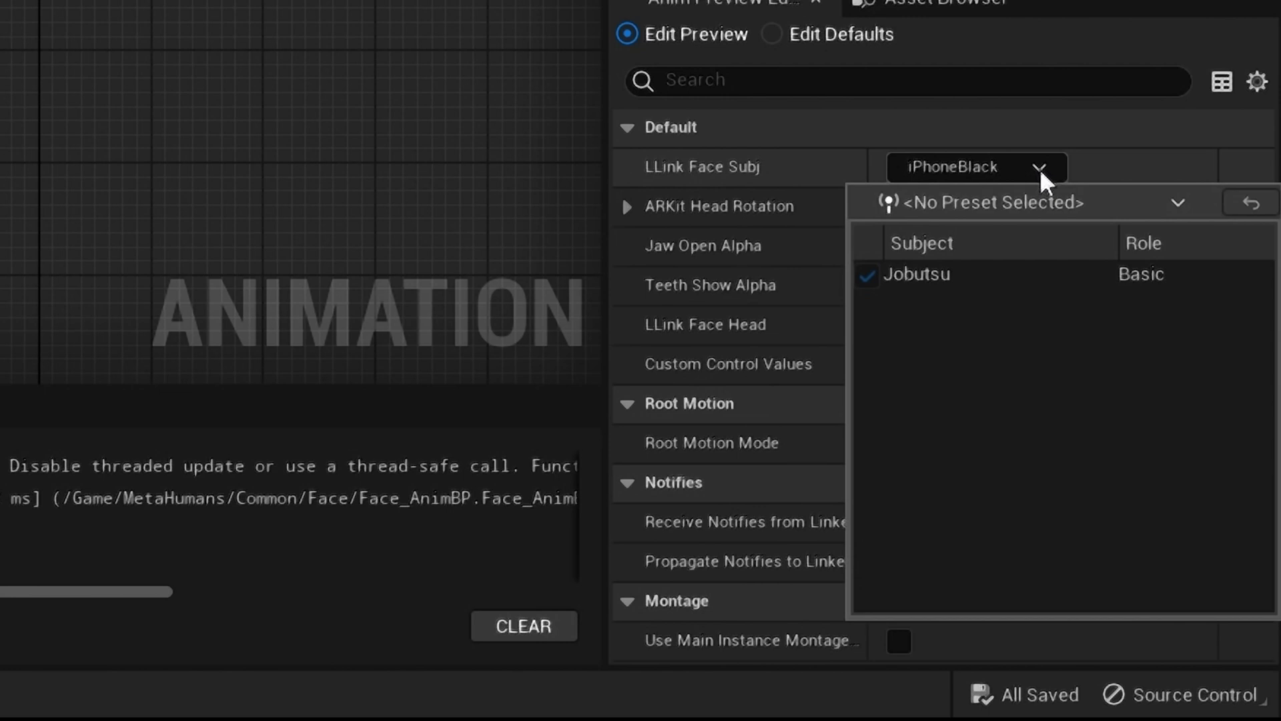
left_click(932, 280)
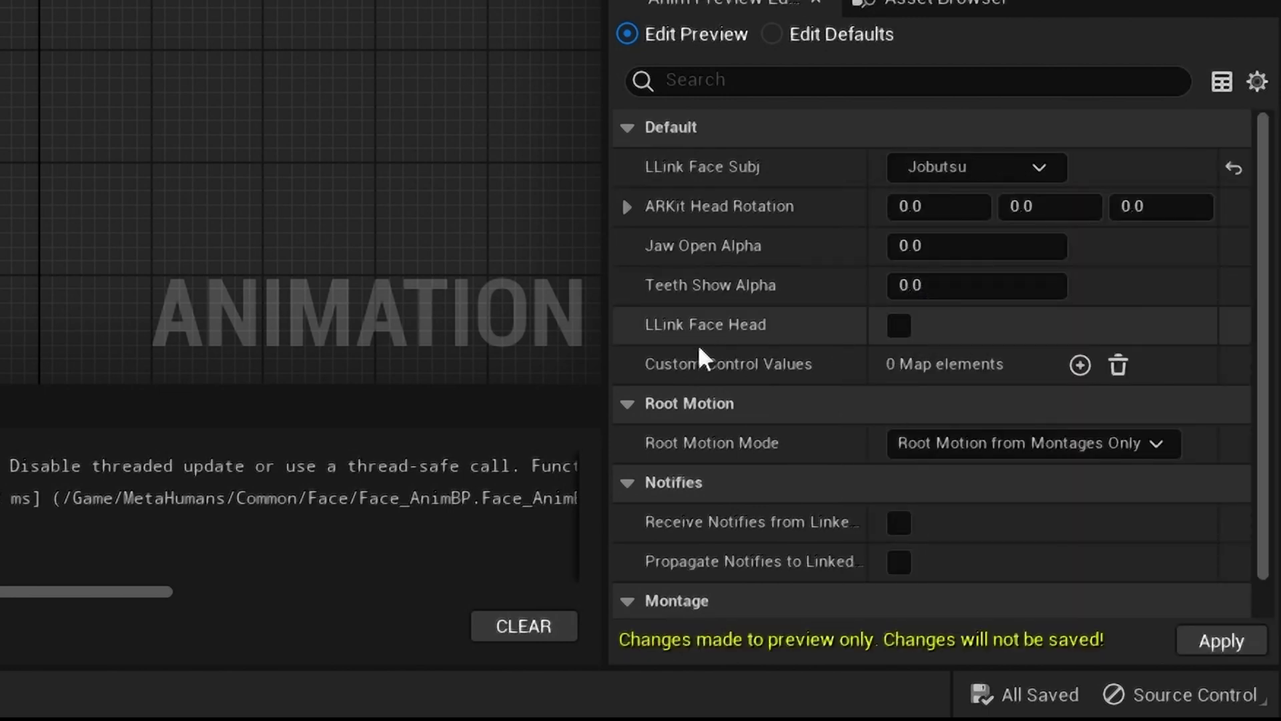
left_click(900, 328)
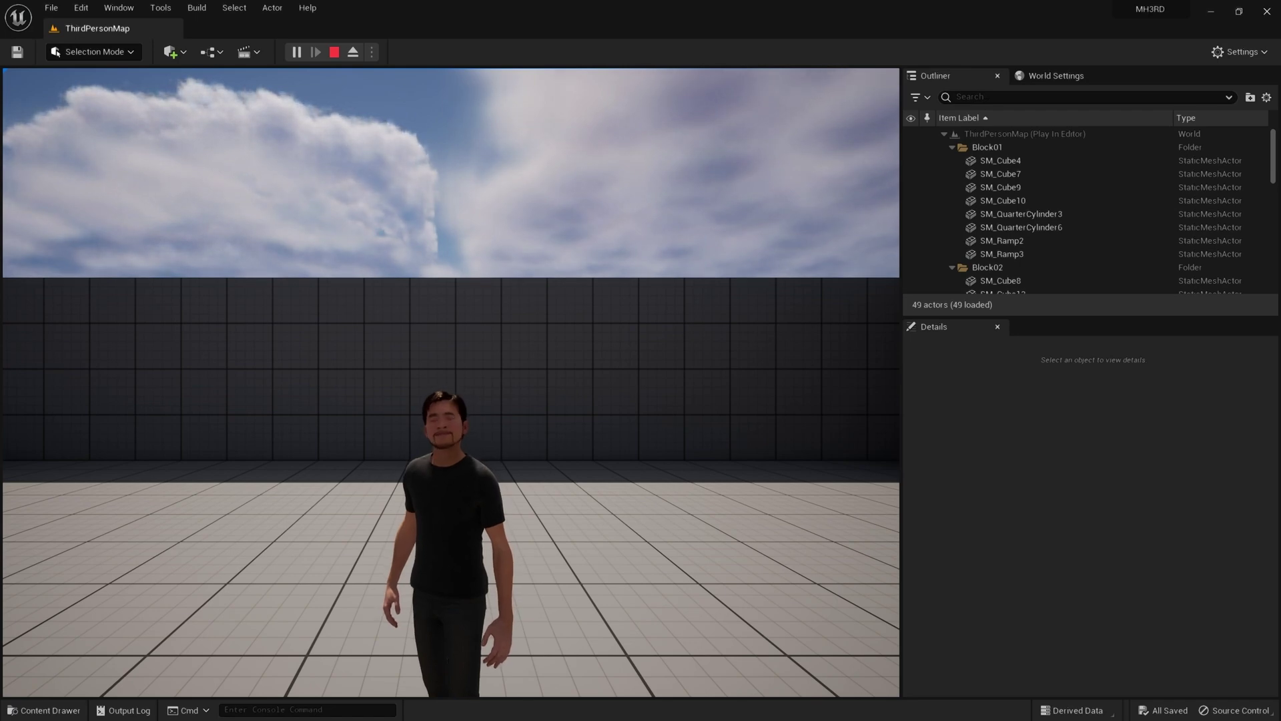
Select BP_Myles's Face component and open its Myles_FaceMesh skeletal mesh asset
left_click(881, 604)
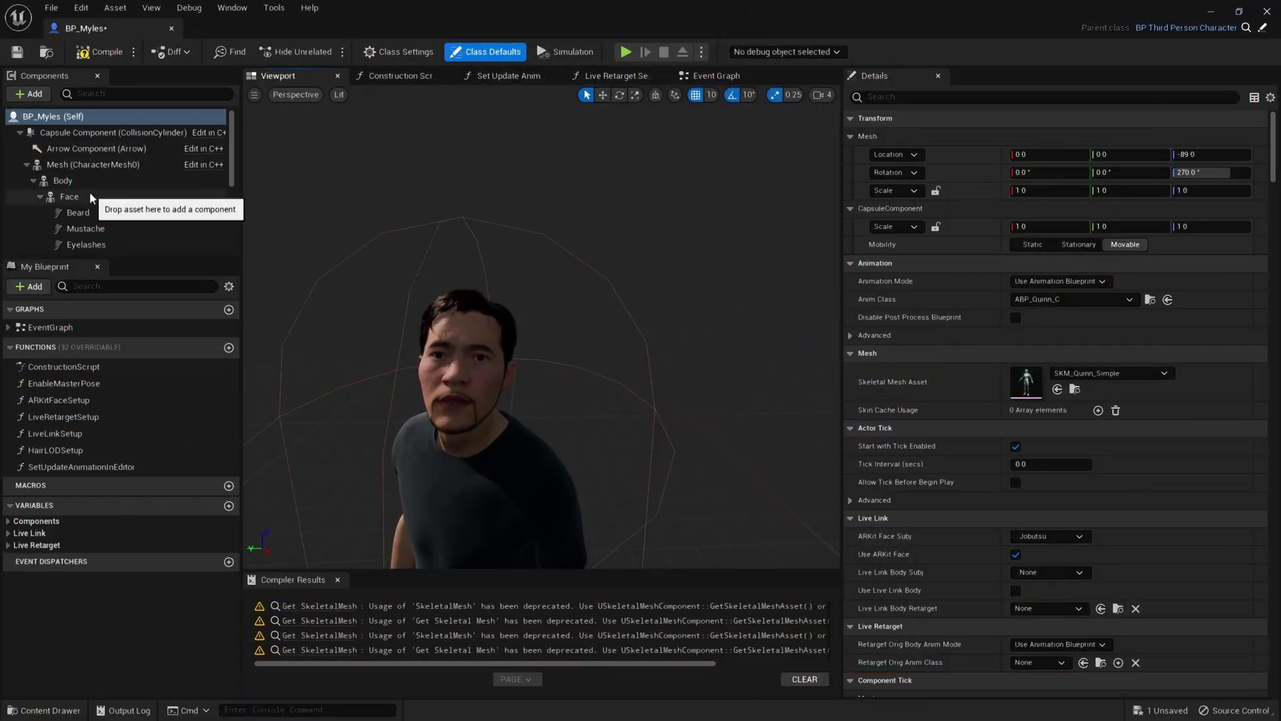
left_click(92, 197)
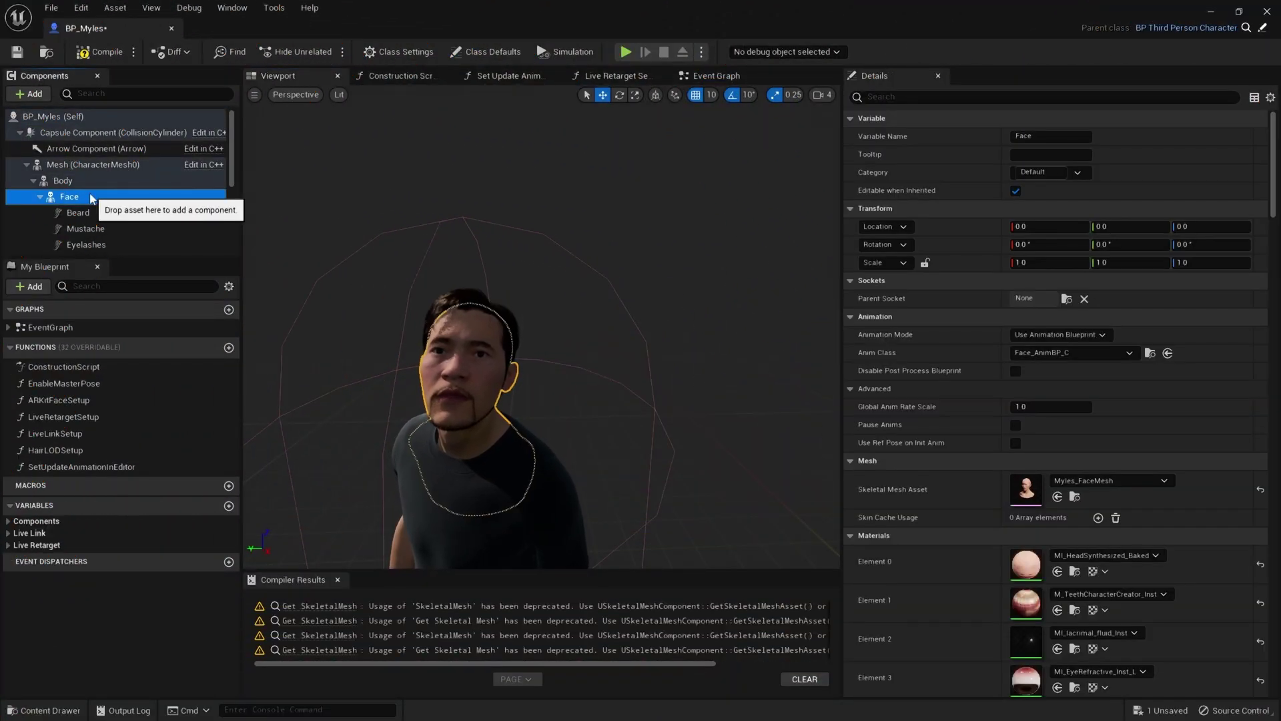
left_click(1039, 487)
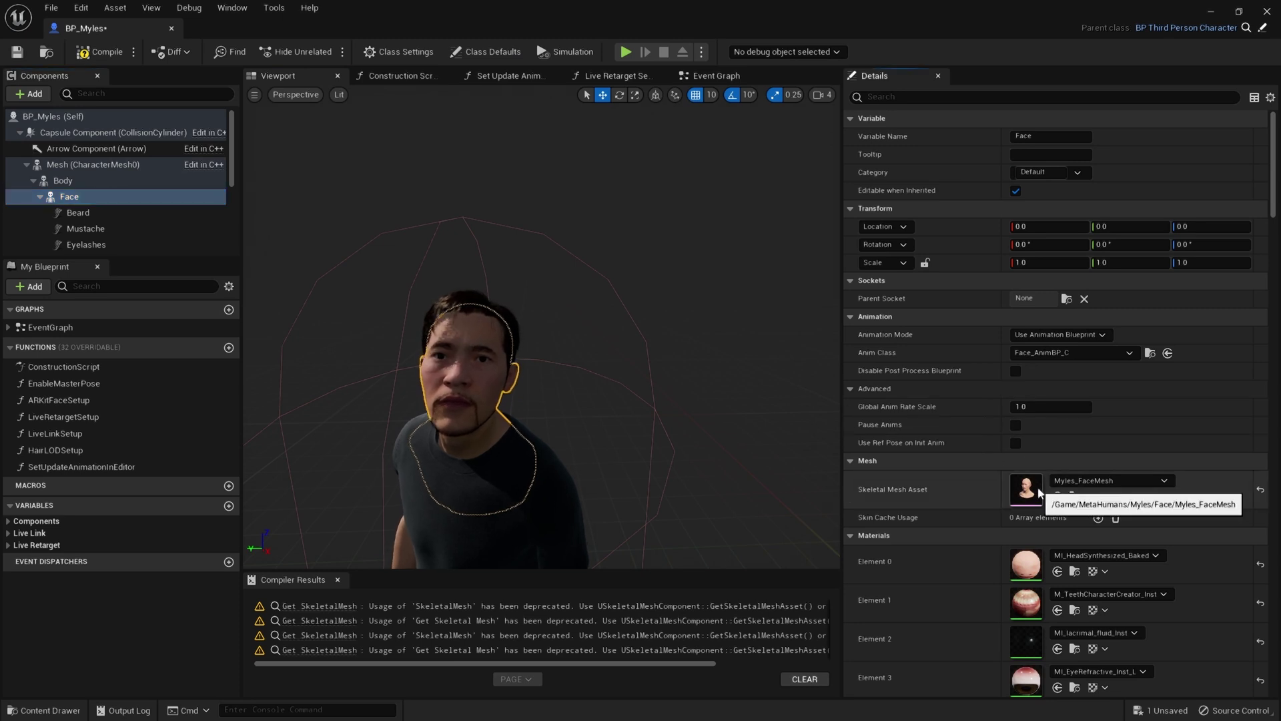
double_click(1002, 494)
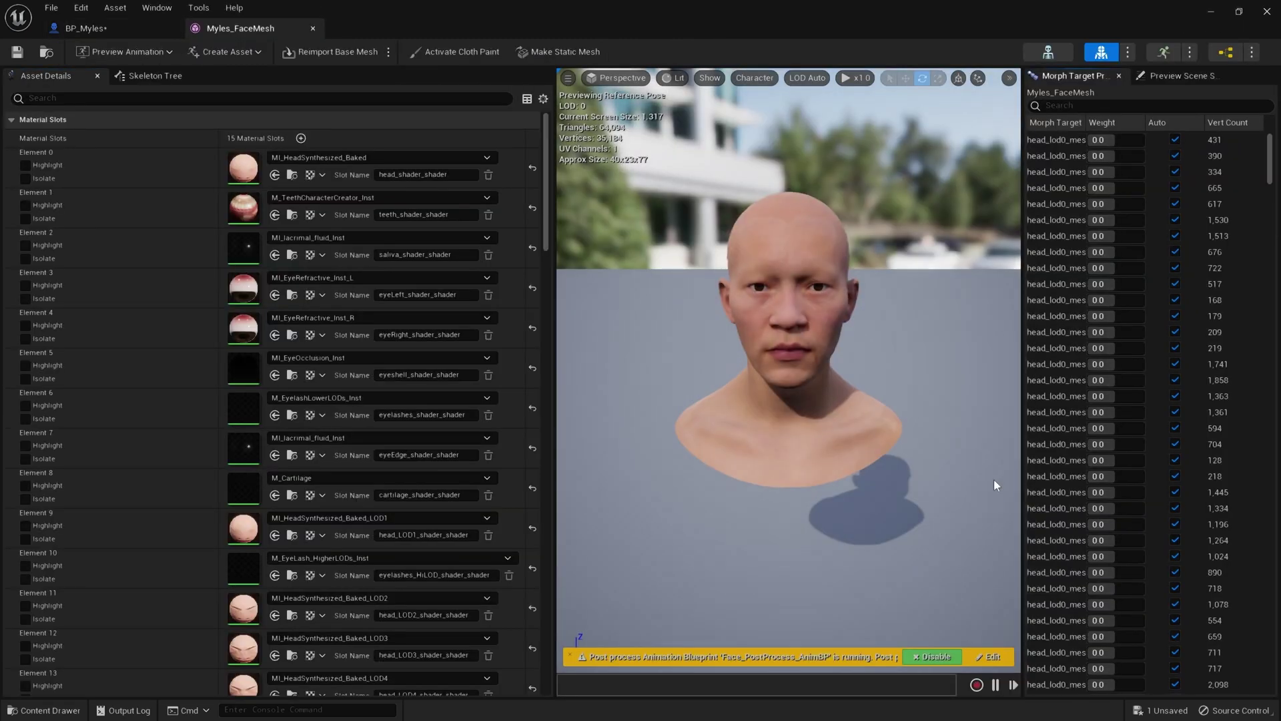
Open Face_Archetype_Skeleton and add a blend mask named LiveLinkHead
left_click(1048, 53)
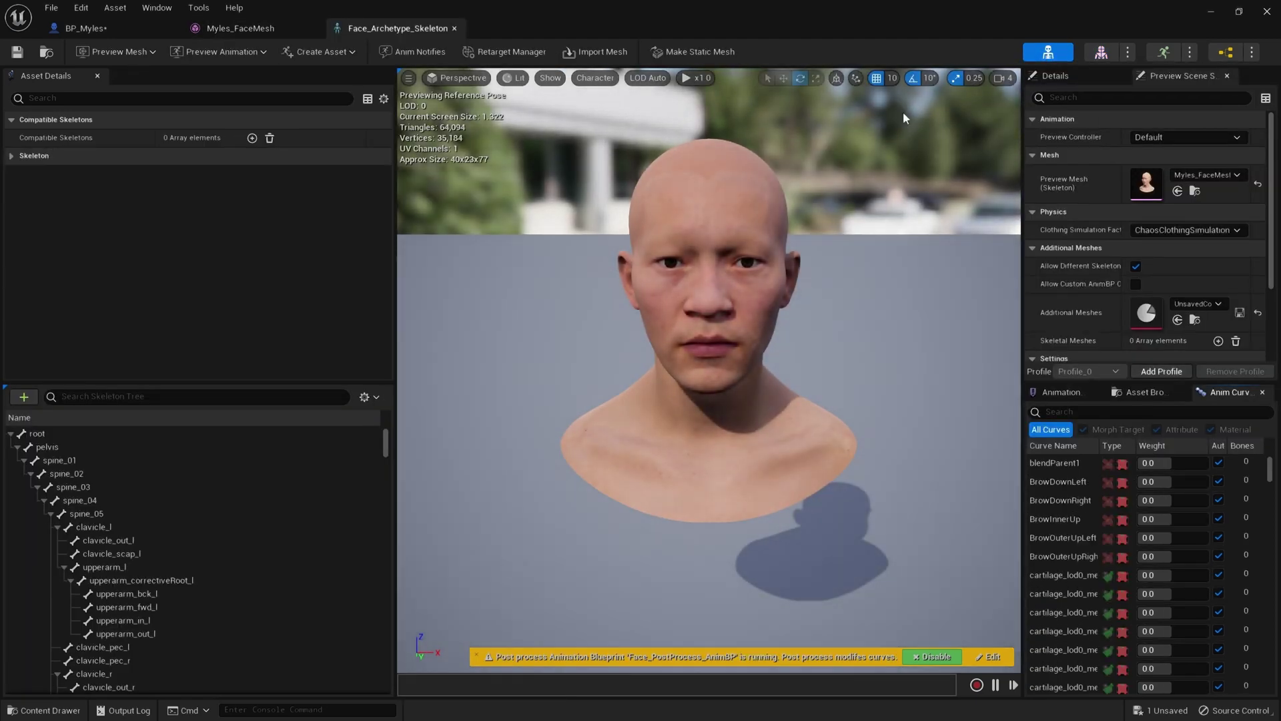
left_click(133, 435)
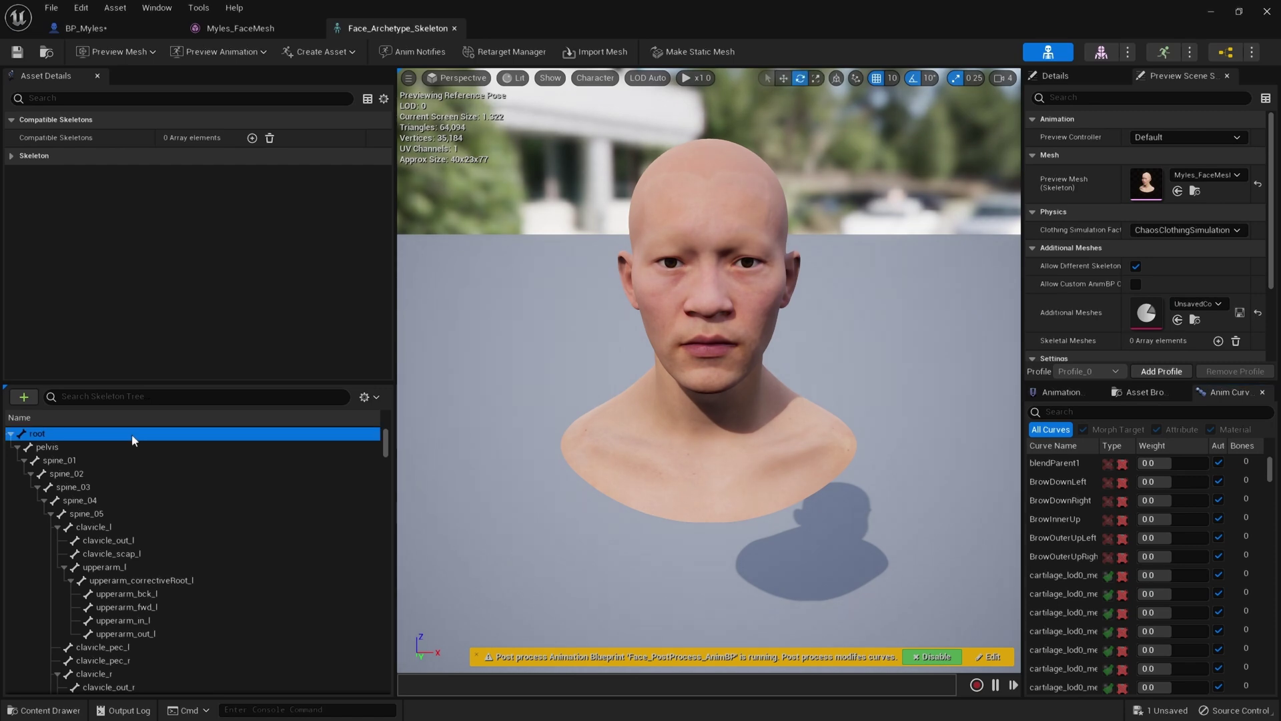
left_click(377, 397)
mouse_move(774, 252)
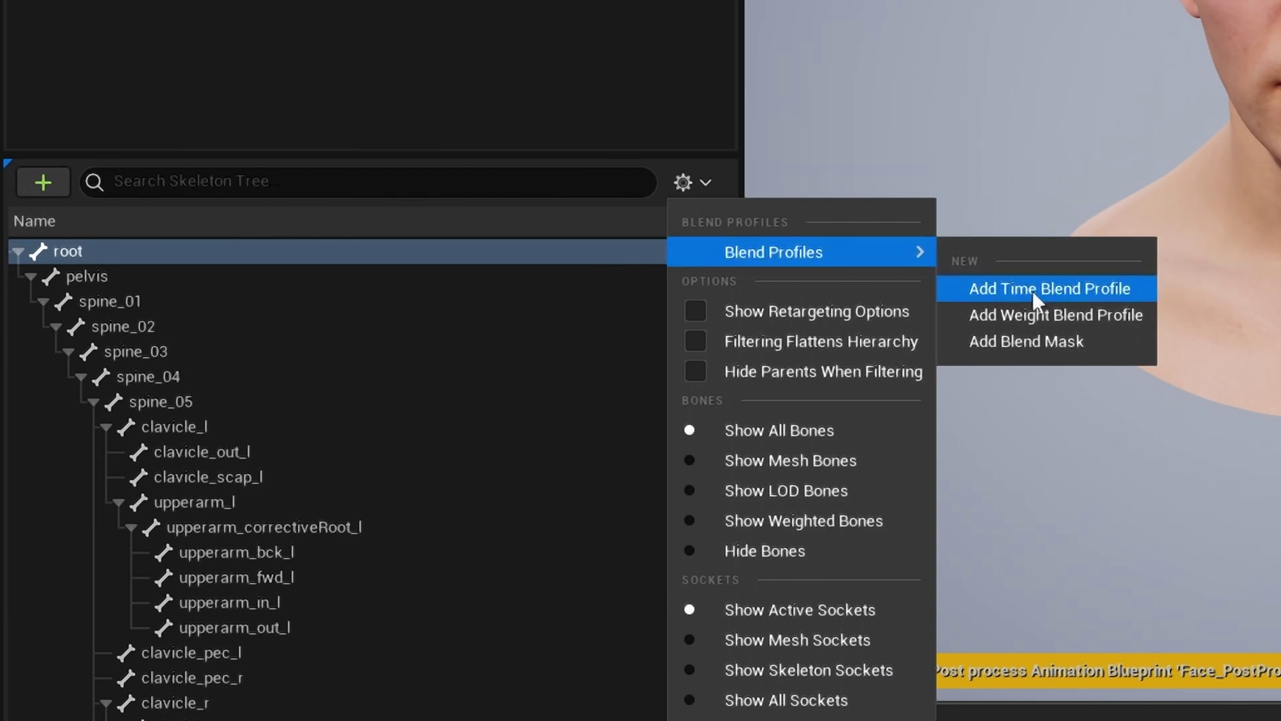
left_click(1047, 345)
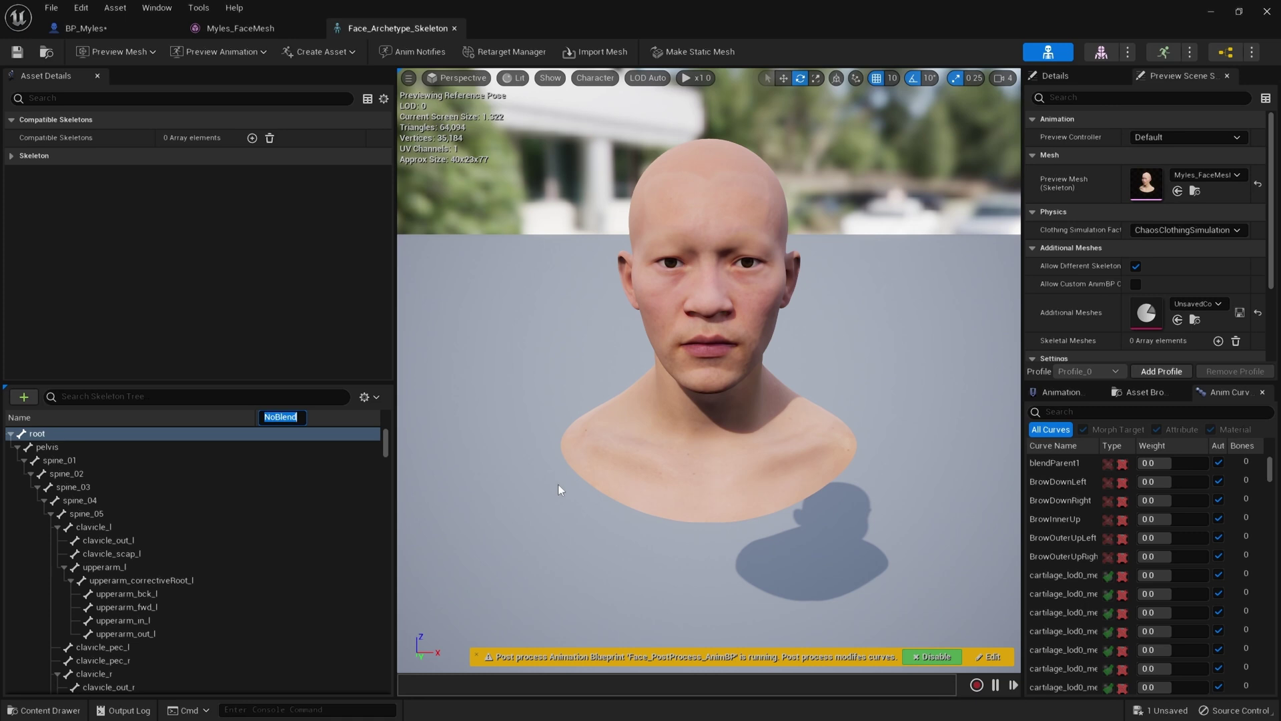
key("BackSpace")
type("ive")
type("LinkHead")
key("Return")
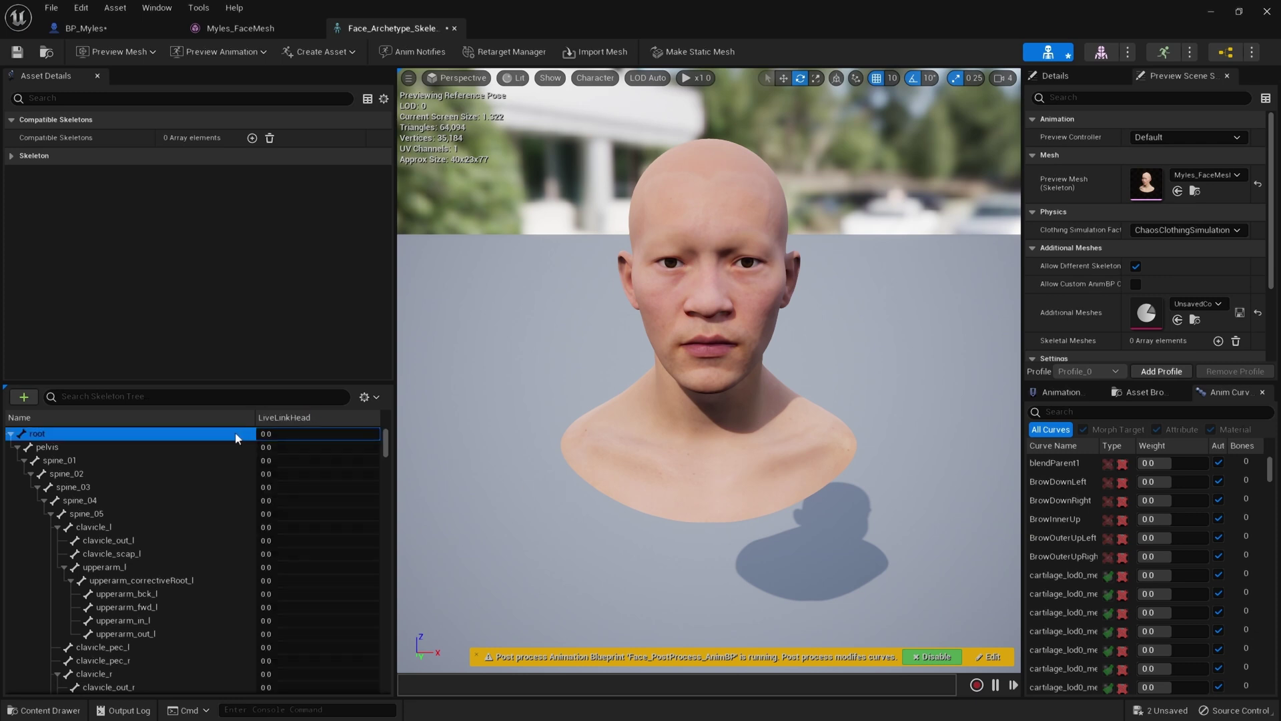
Recursively set every bone's LiveLinkHead blend scale to 0 from the root bone
right_click(237, 437)
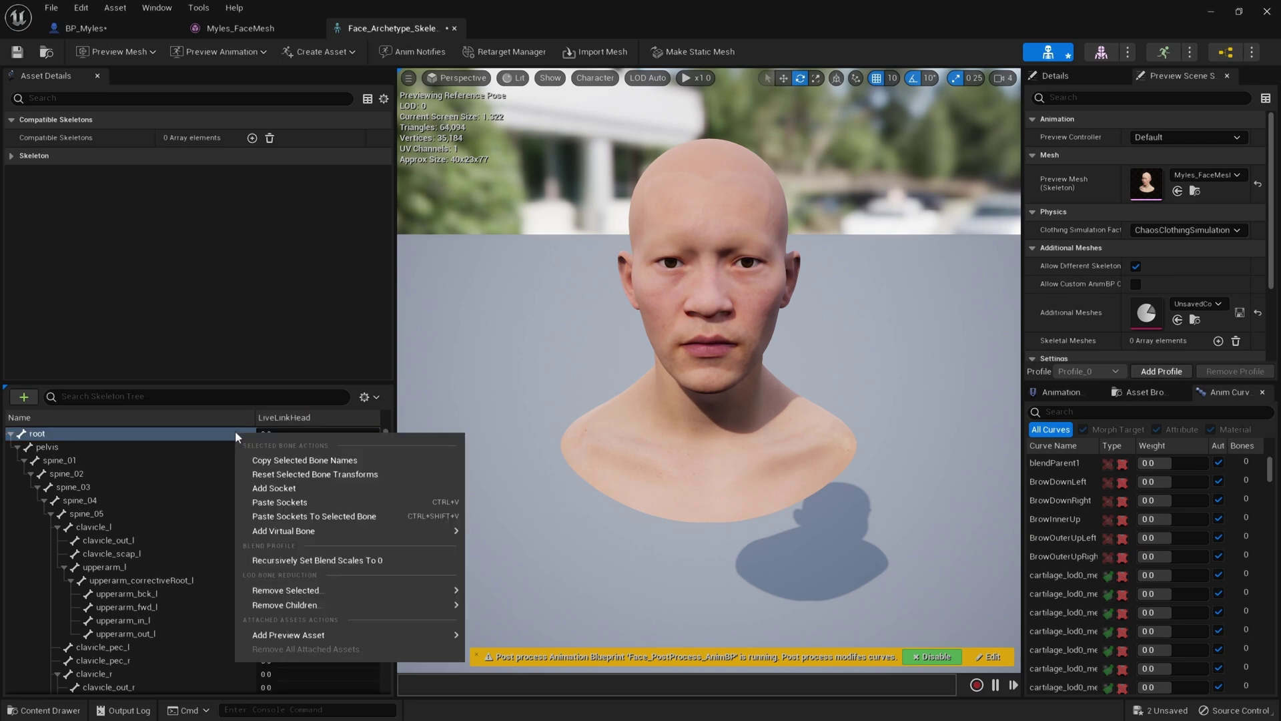
left_click(311, 561)
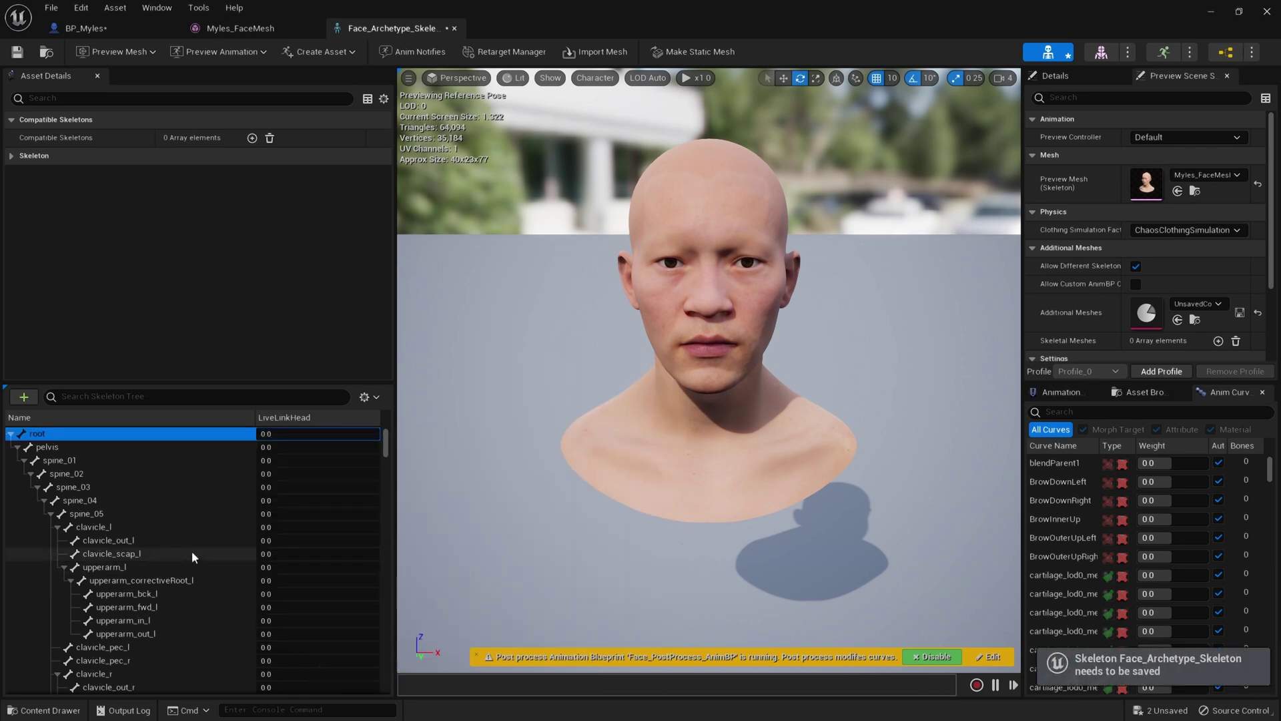
scroll(191, 551, "down", 2)
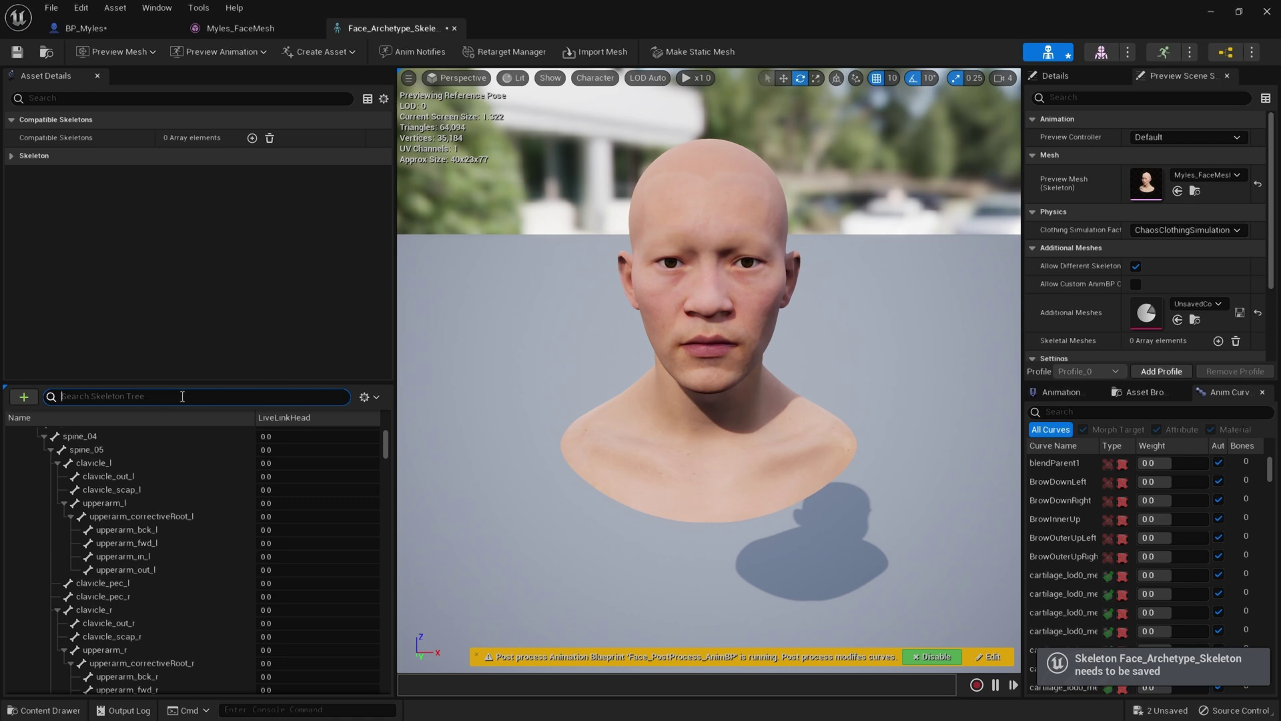
type("head")
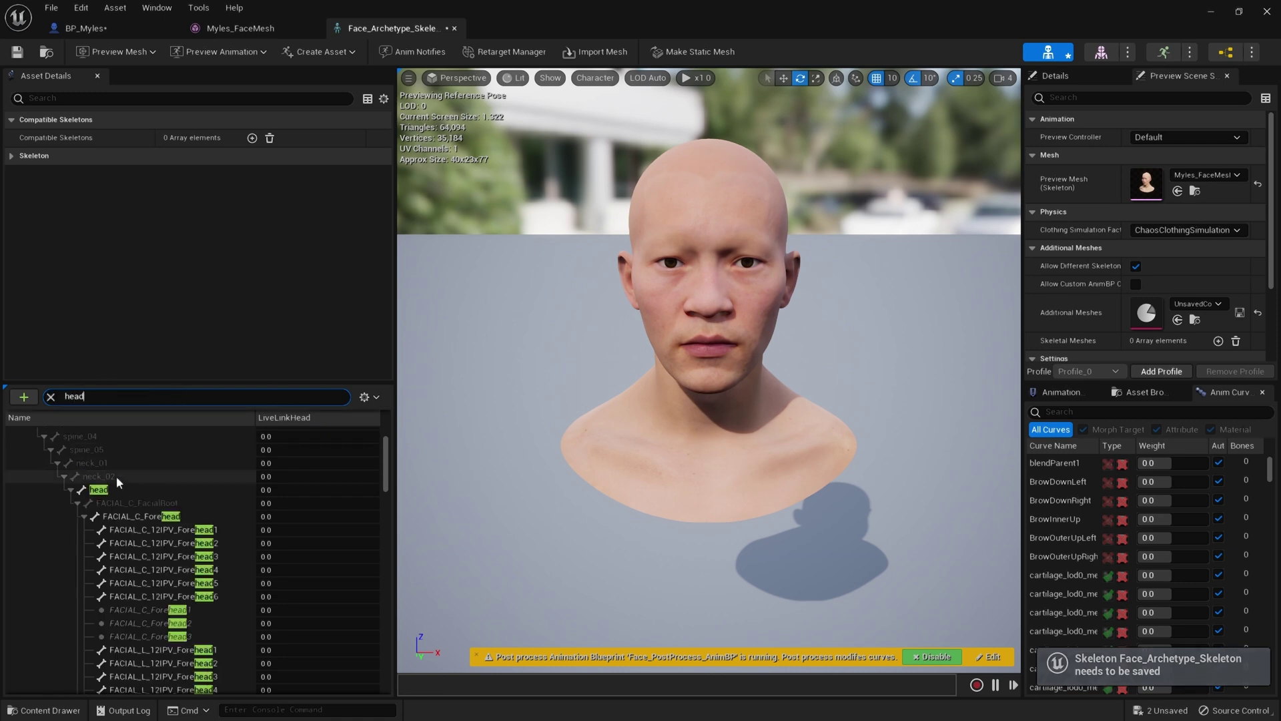
Set the head, neck_02 and neck_01 LiveLinkHead weights to 1.0
left_click(116, 489)
left_click(306, 494)
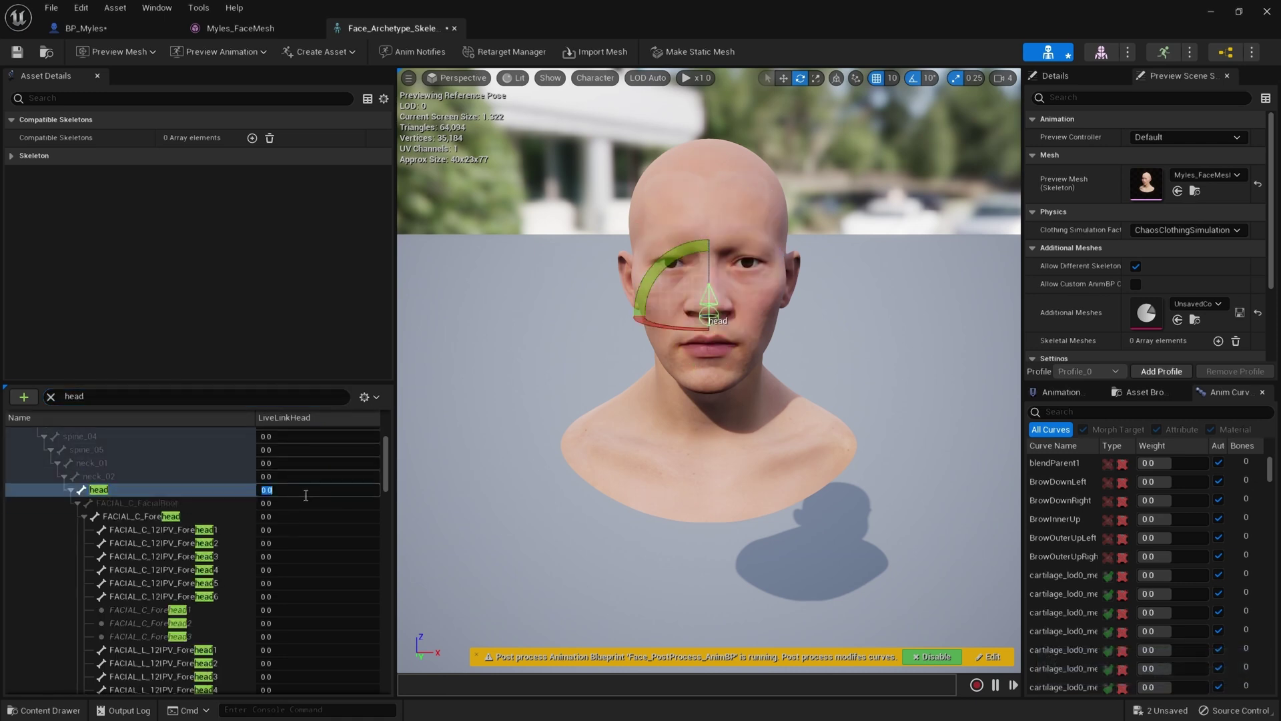
type("1")
key("Return")
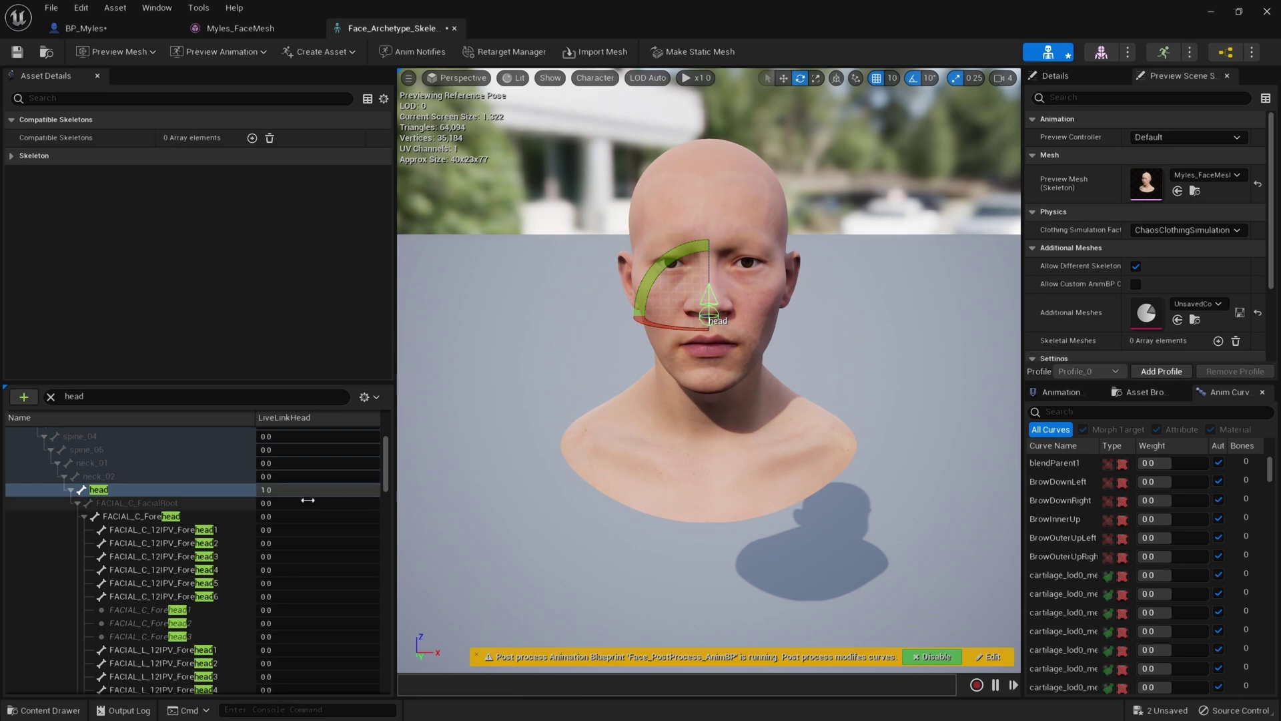
left_click(138, 476)
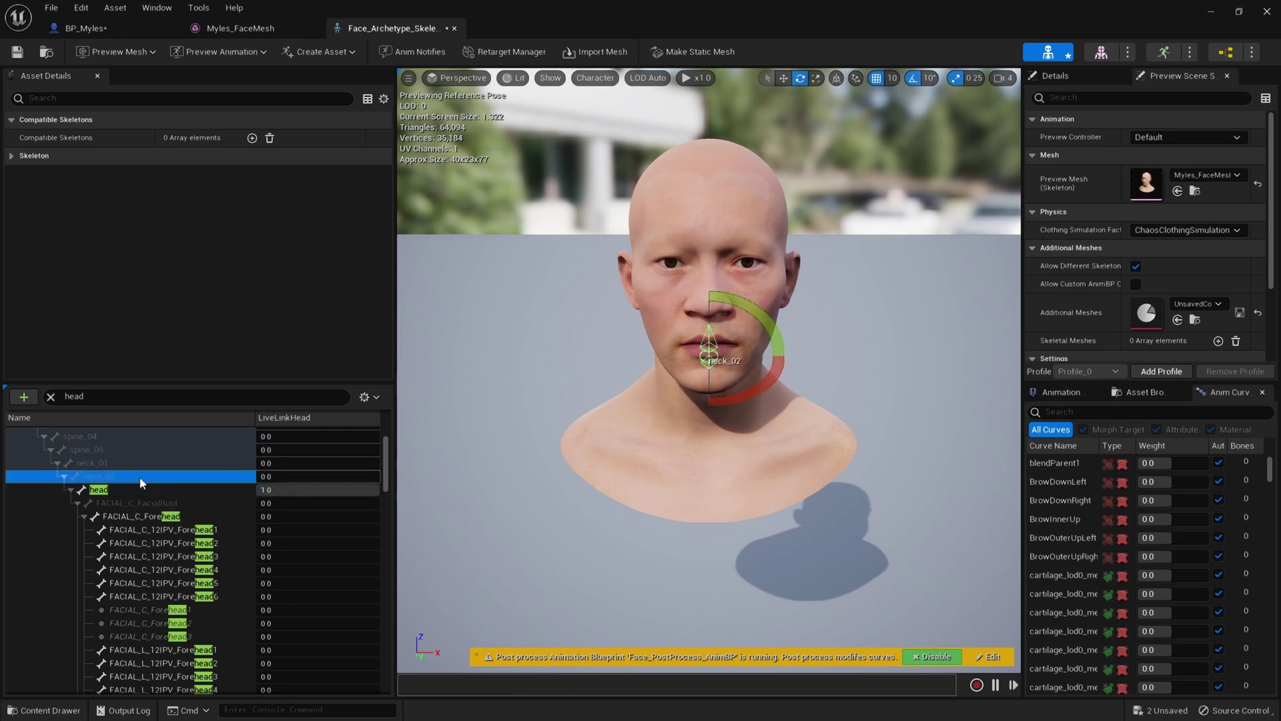
left_click(285, 475)
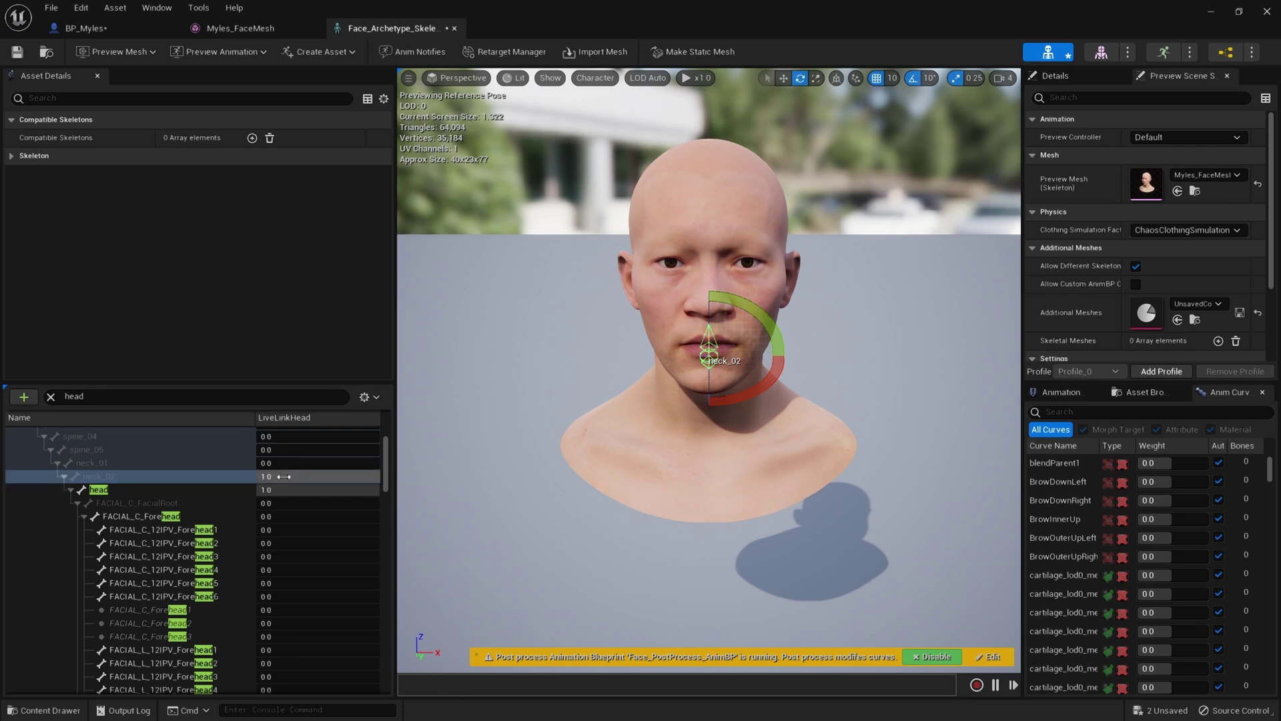
left_click(199, 463)
left_click(291, 463)
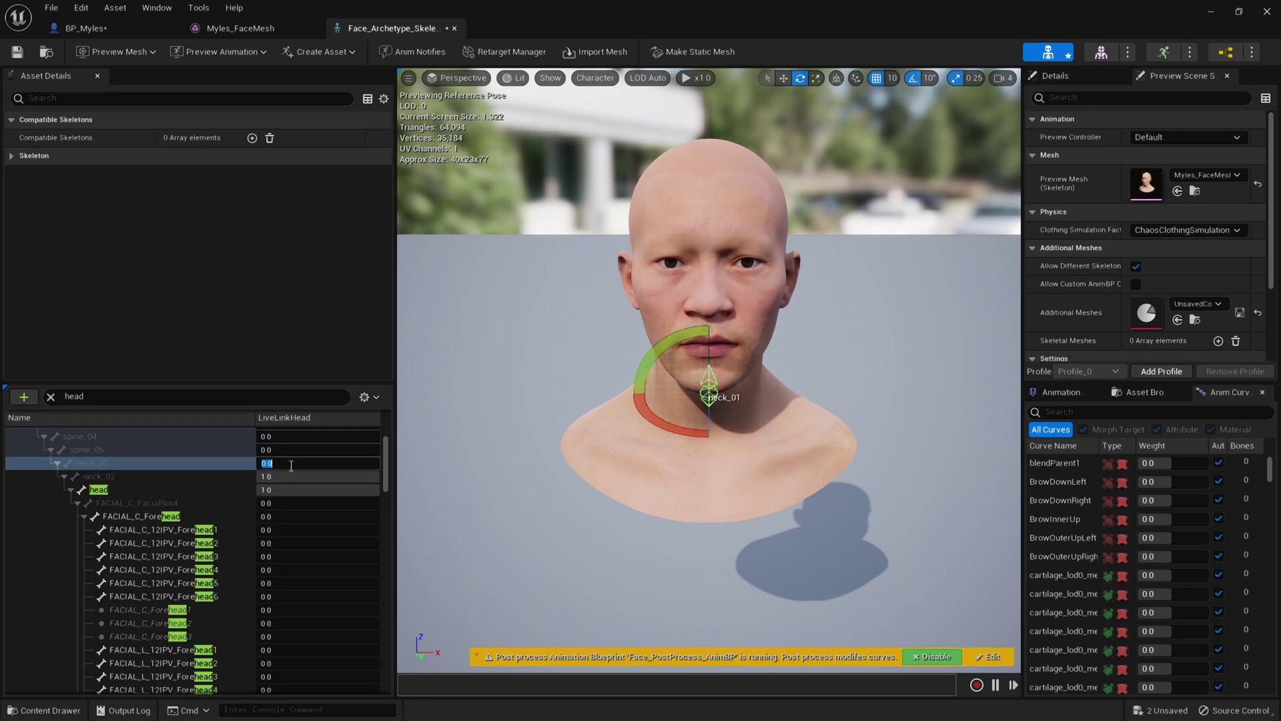
type("1")
key("Return")
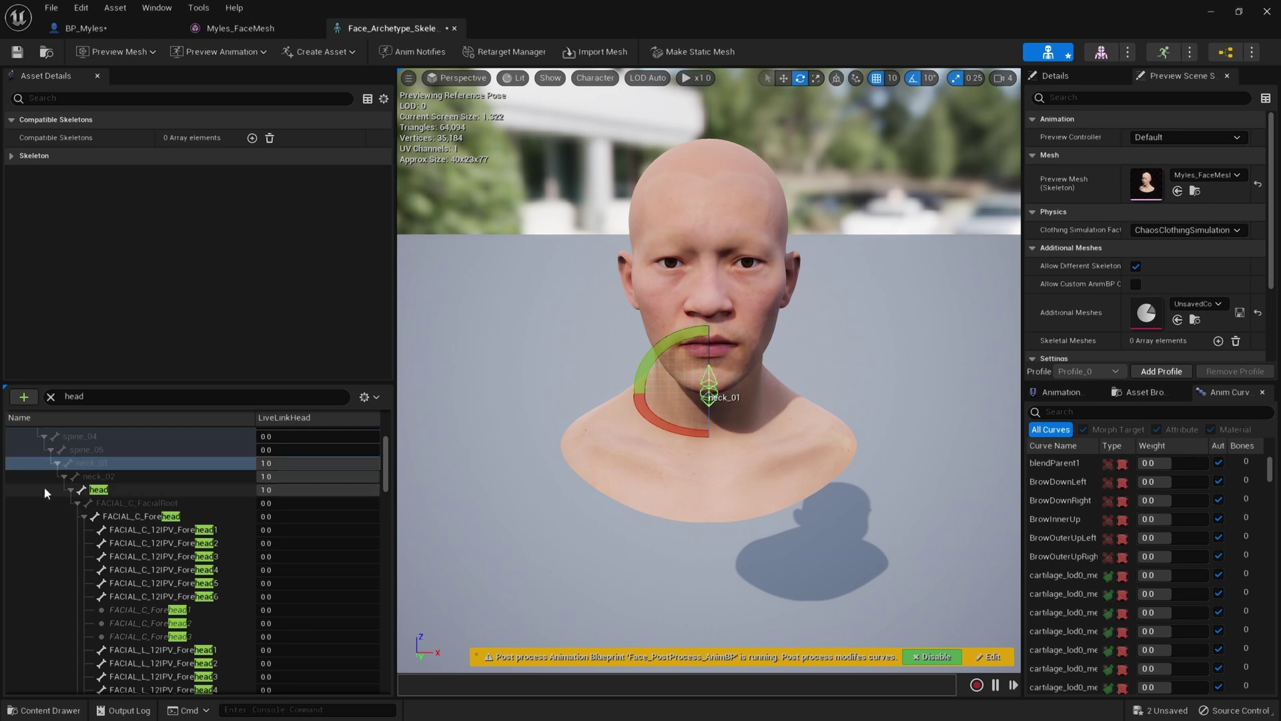
left_click(39, 502)
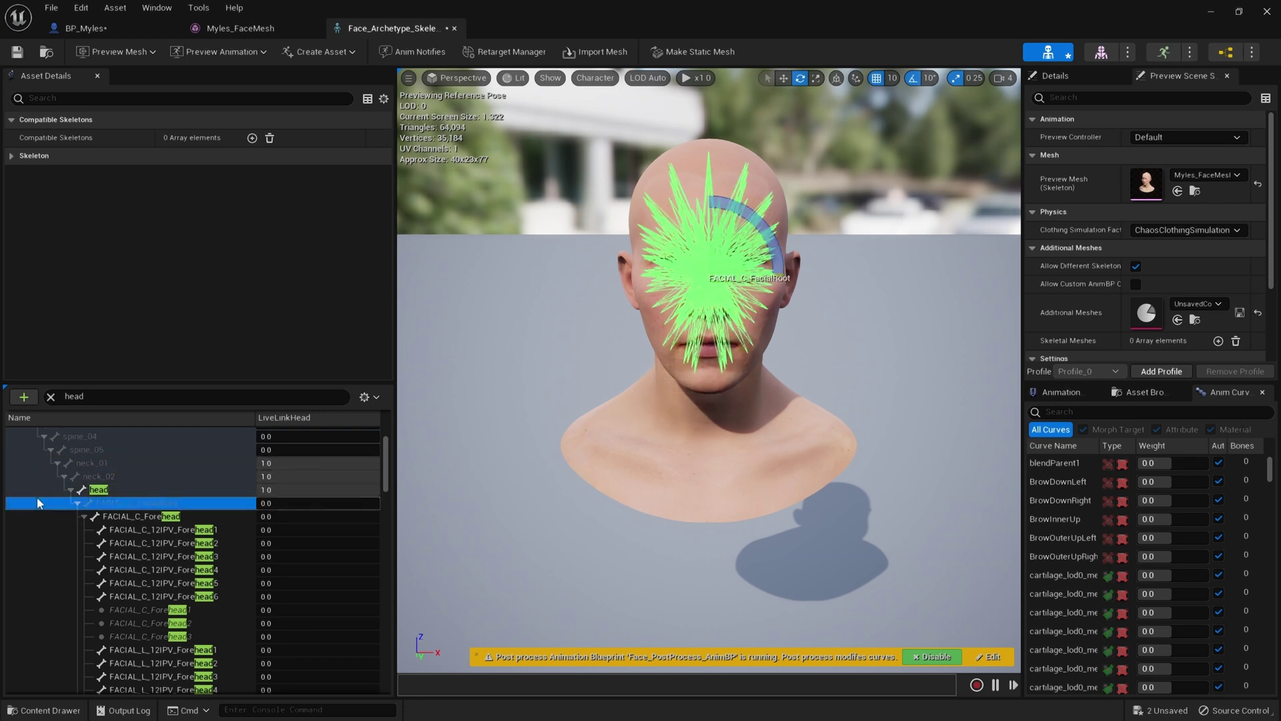
left_click(50, 396)
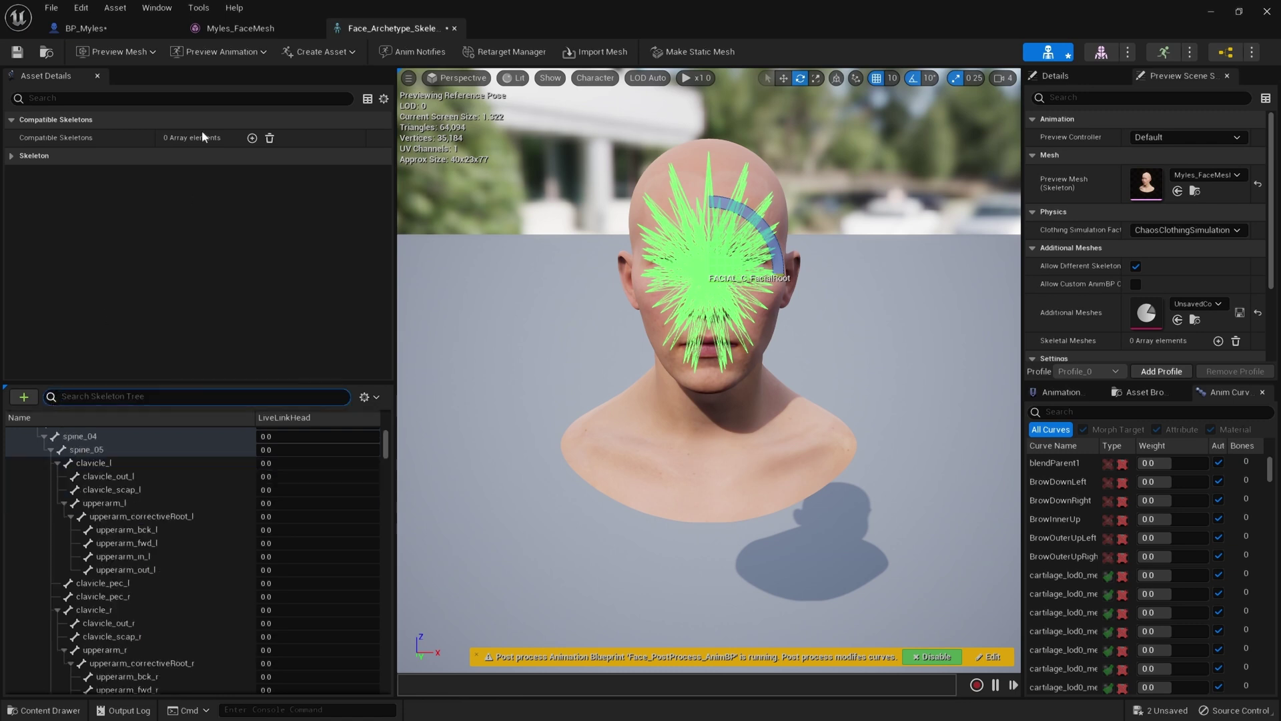
Save the skeleton, close the skeleton and Myles_FaceMesh editors, and locate Face_AnimBP
left_click(17, 53)
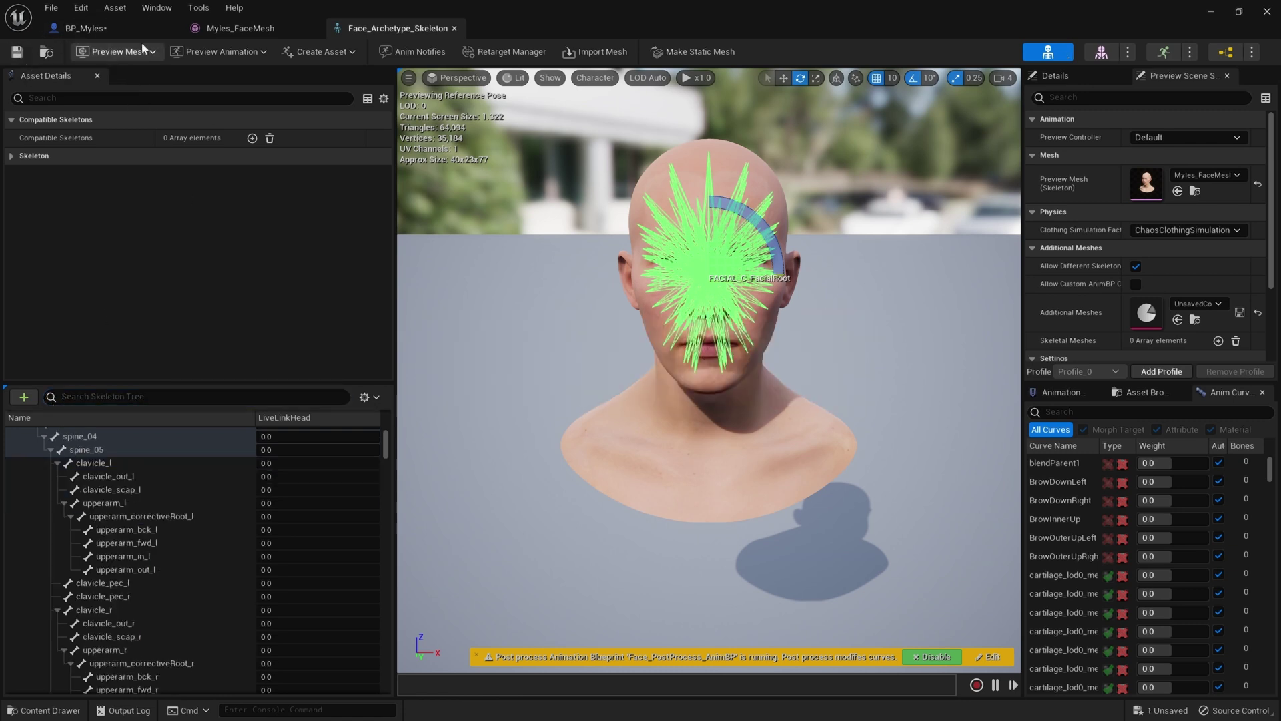
left_click(454, 29)
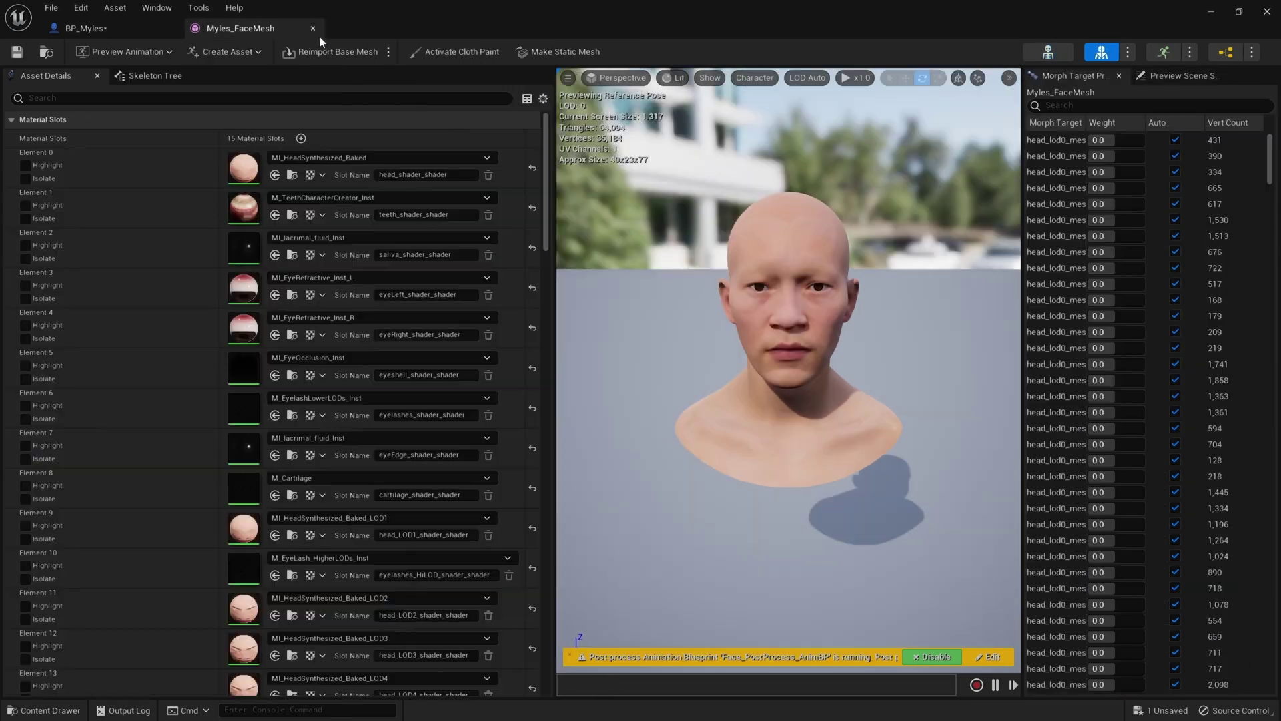
left_click(312, 29)
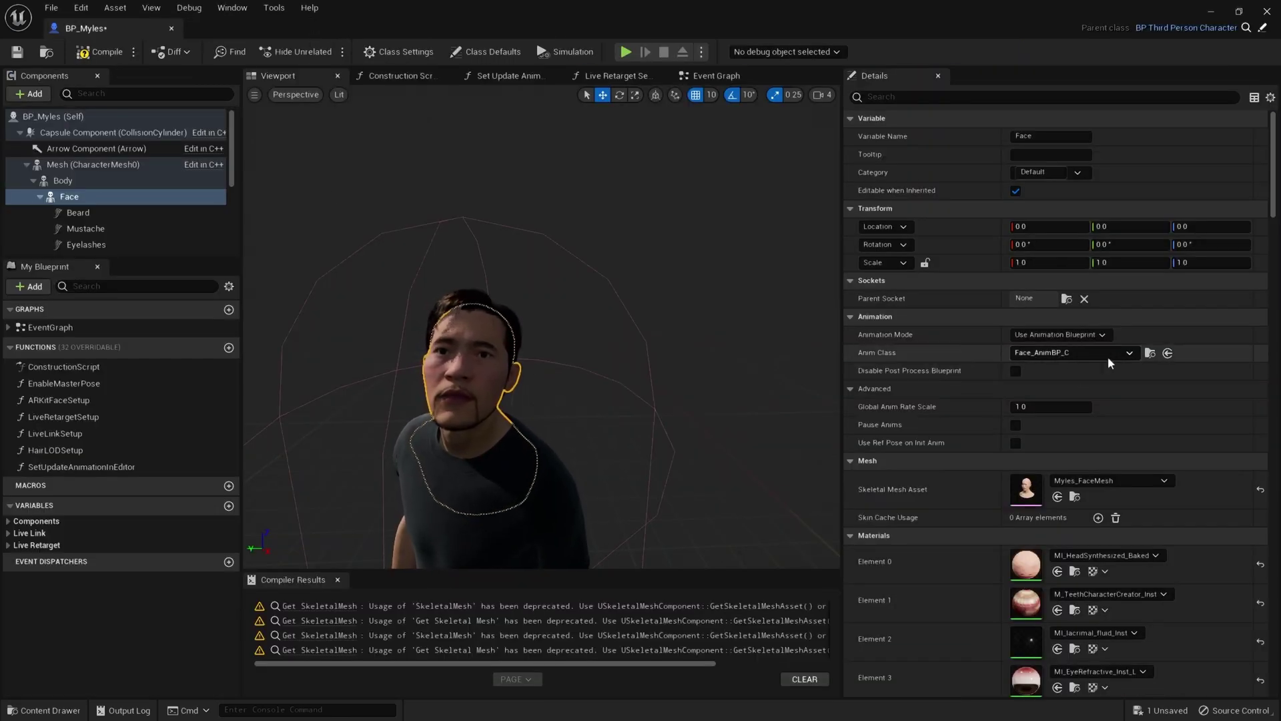
left_click(1149, 354)
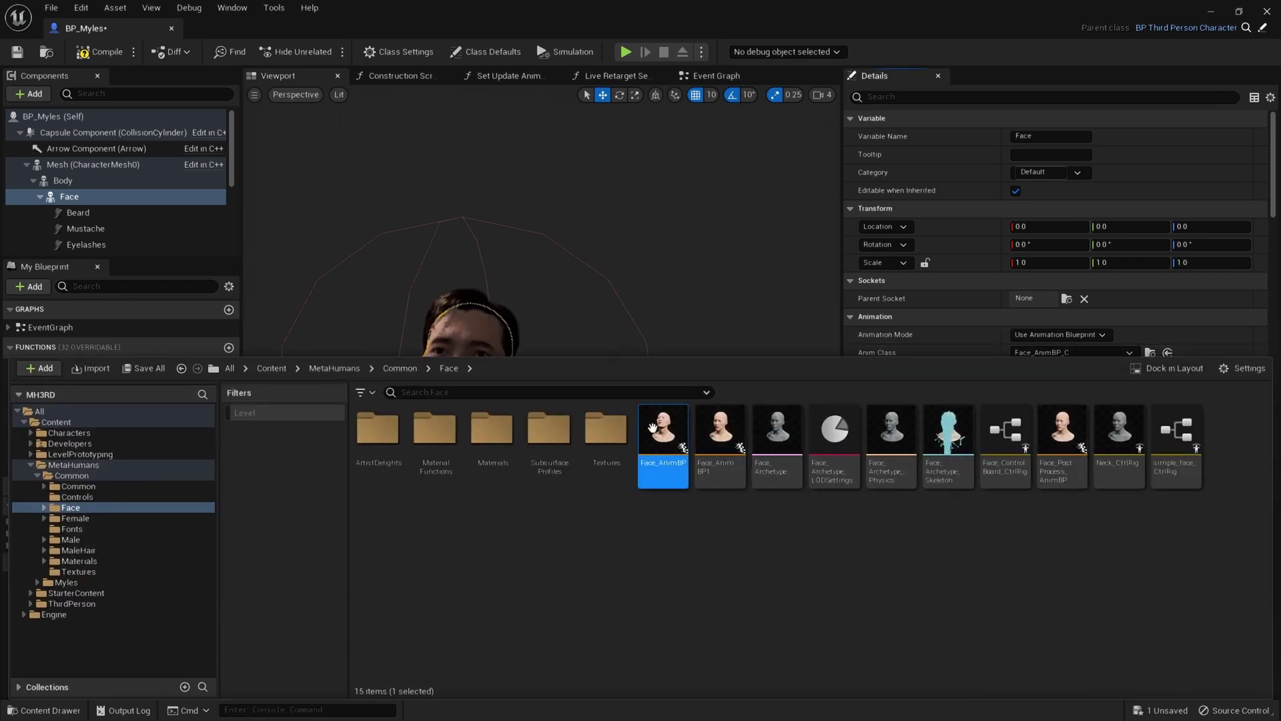
Open Face_AnimBP and inspect its ARKit Head Rotation and LLink Face Head preview settings
double_click(663, 430)
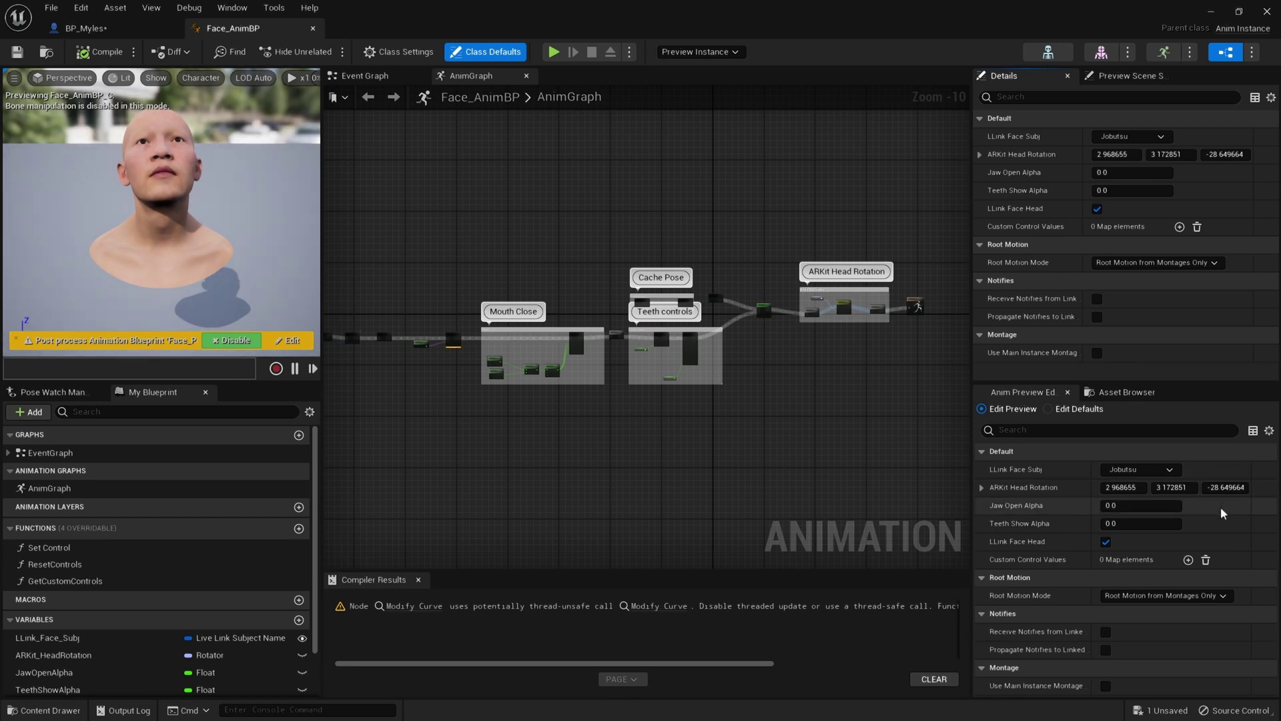
left_click(983, 488)
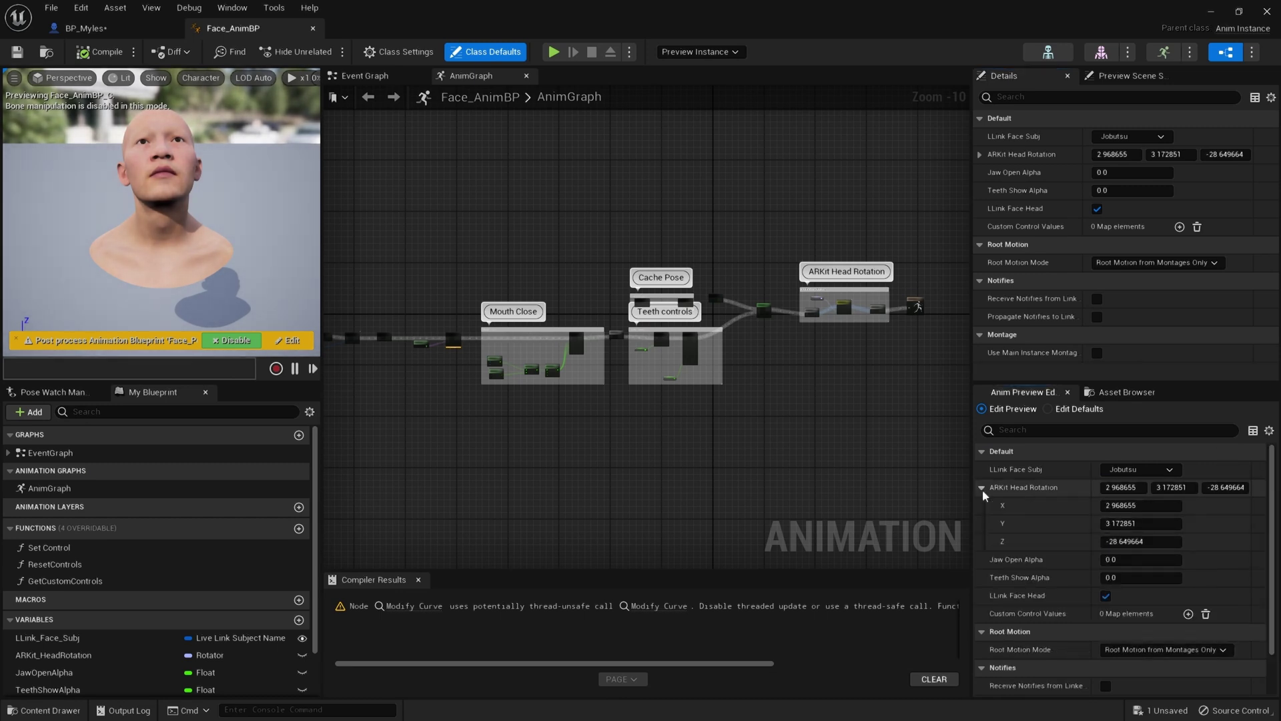
left_click(982, 490)
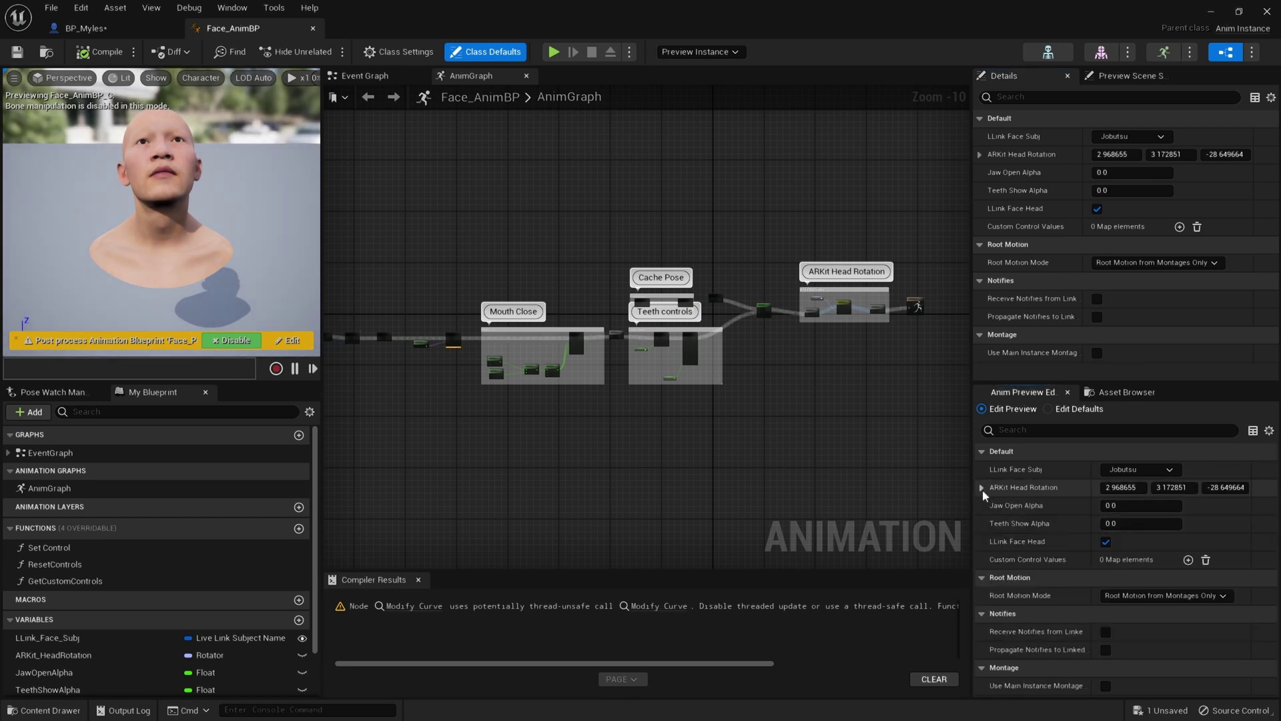
left_click(1106, 542)
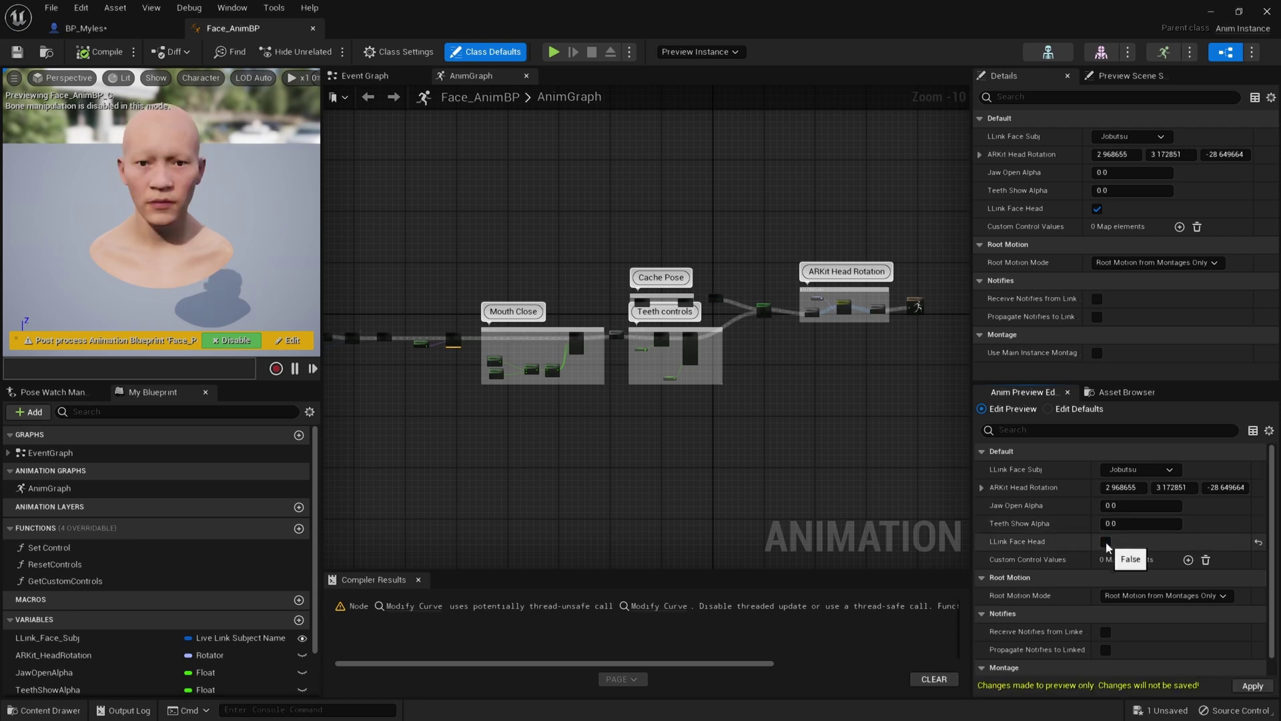
left_click(1106, 543)
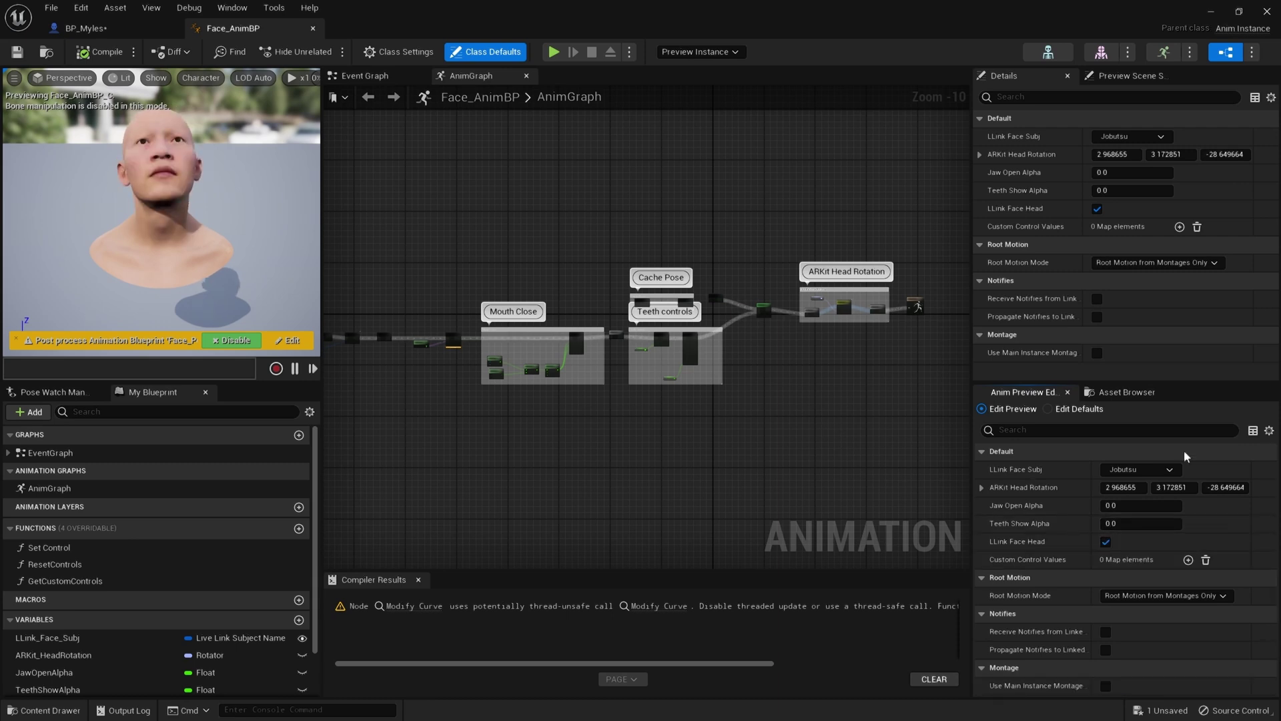
Enter 0 for ARKit Head Rotation X, Y and Z and apply to defaults
left_click(1130, 489)
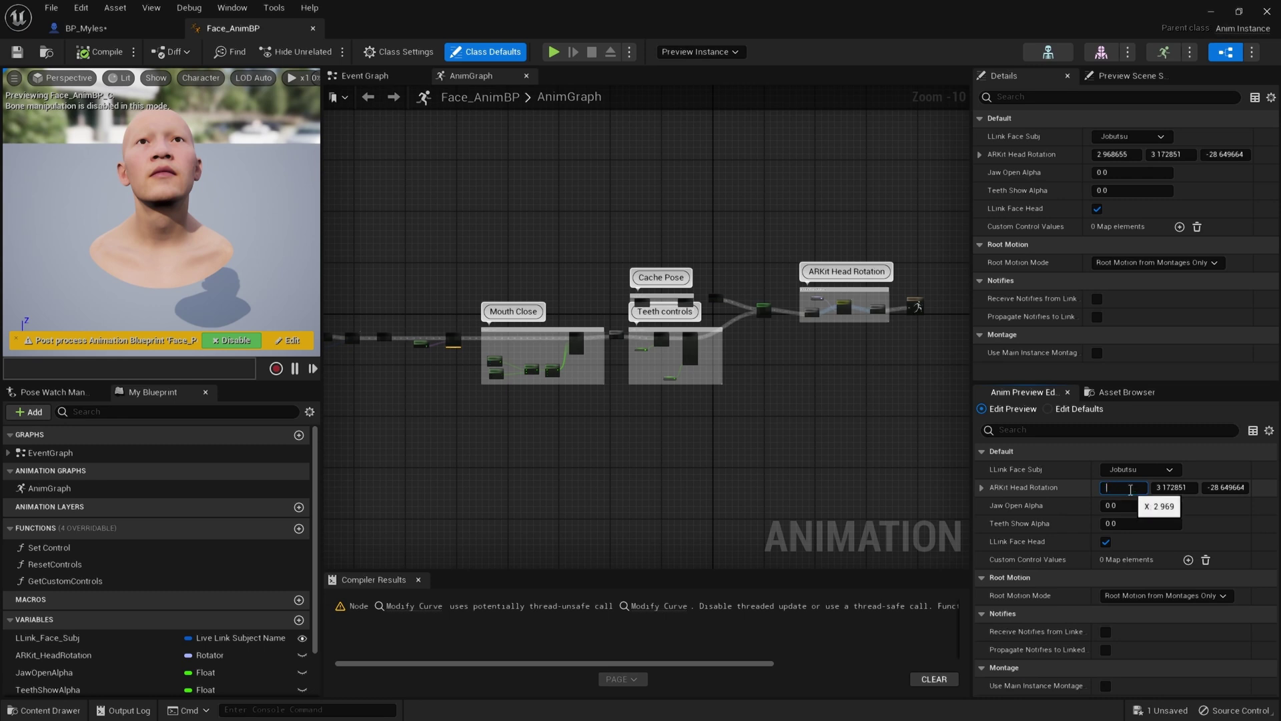
type("0")
key("Return")
left_click(1153, 488)
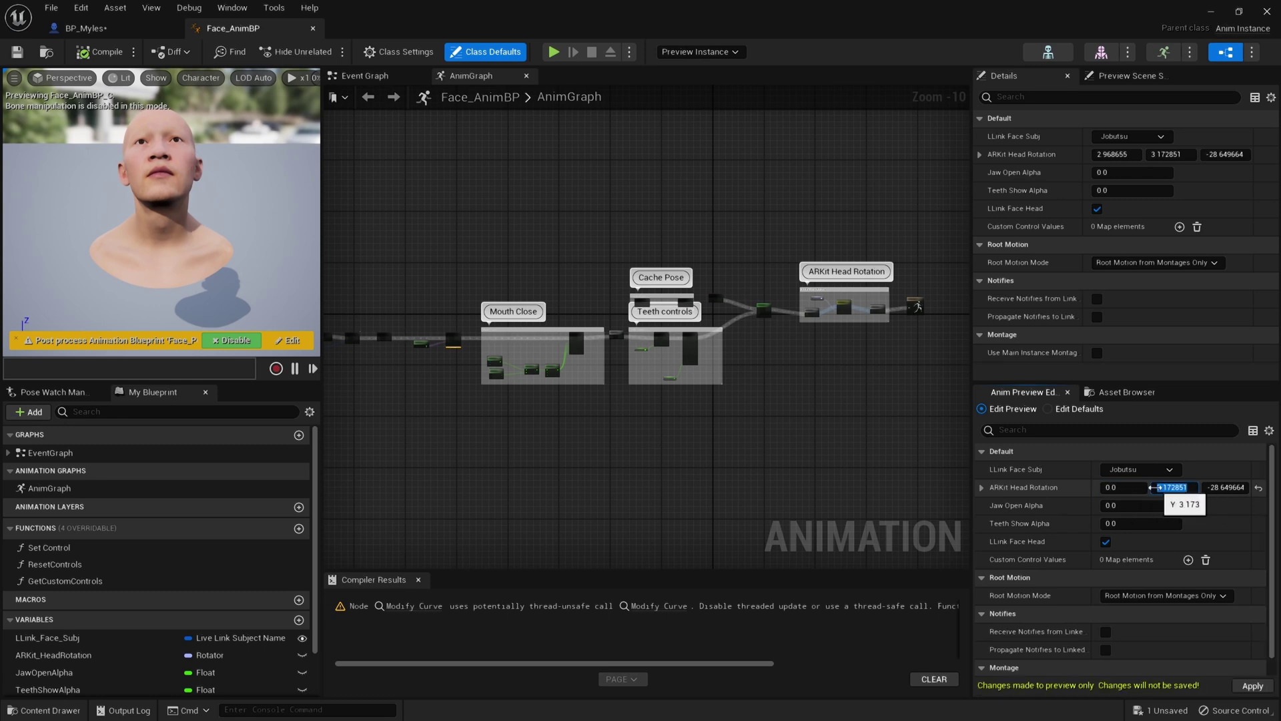
type("0")
key("Return")
left_click(1238, 489)
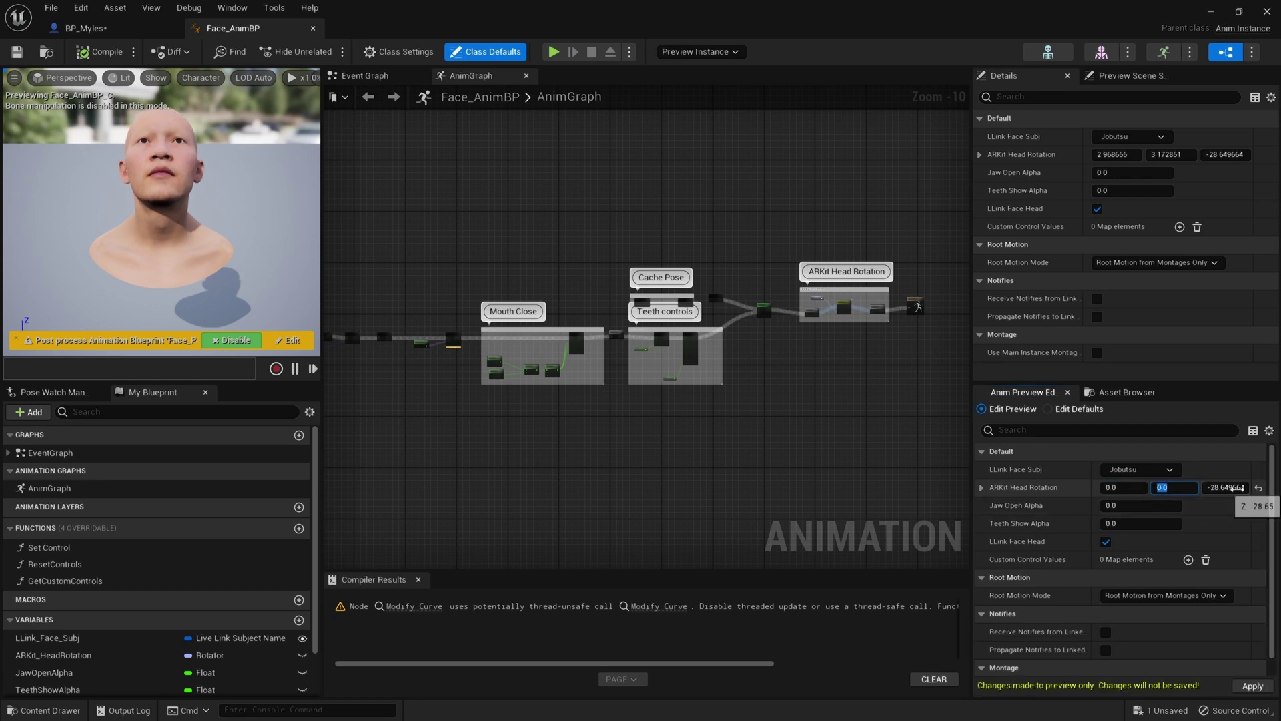
type("0")
key("Return")
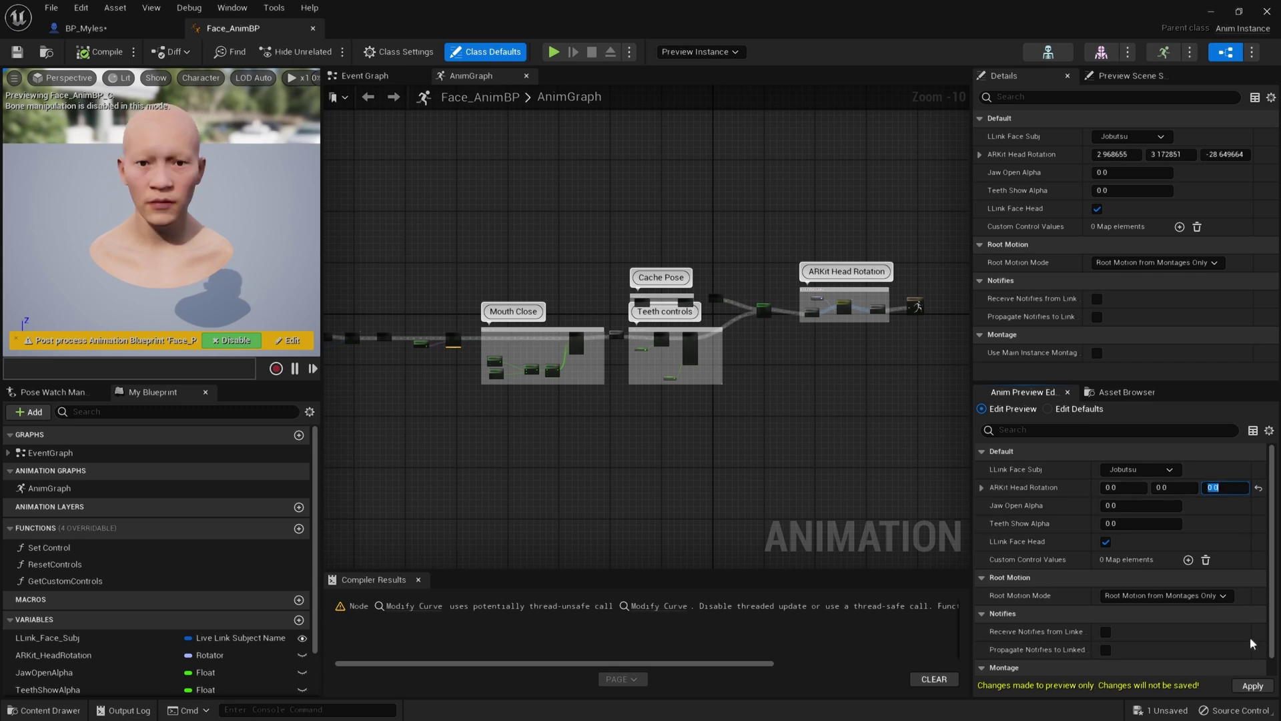
left_click(1254, 685)
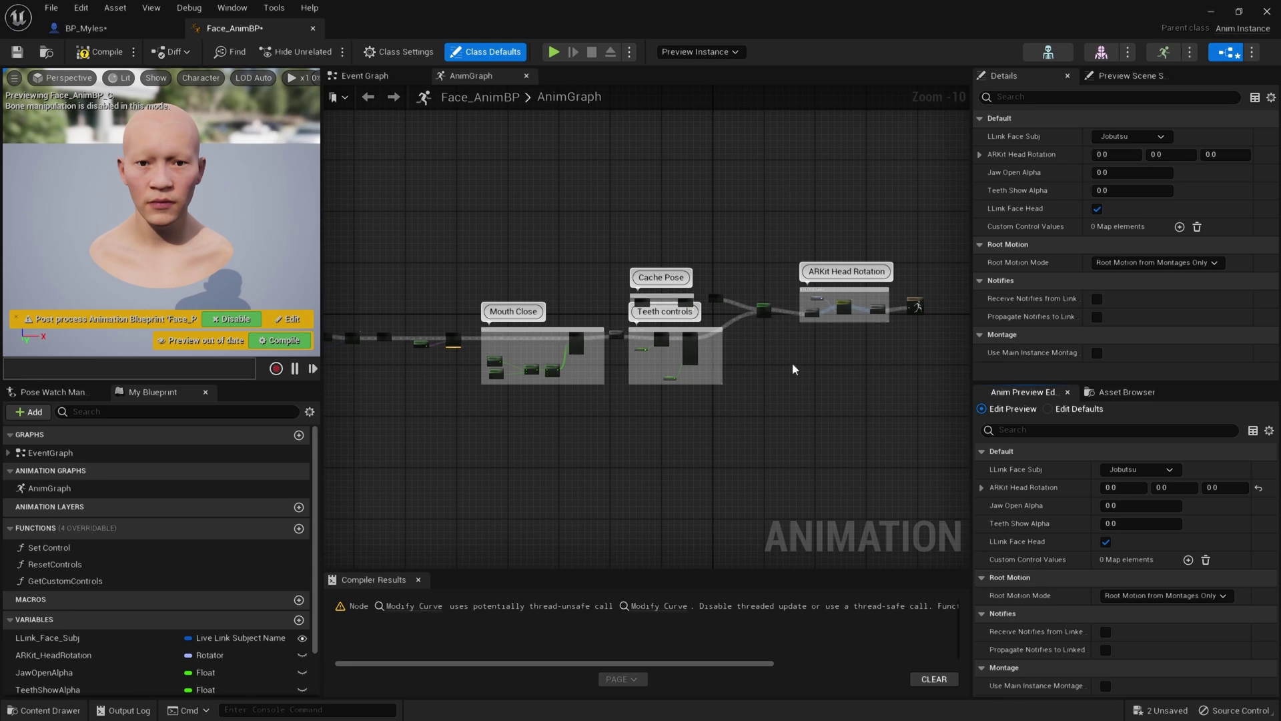
Select and frame the Layered blend per bone node in the AnimGraph
scroll(801, 364, "up", 3)
left_click(758, 286)
key("Home")
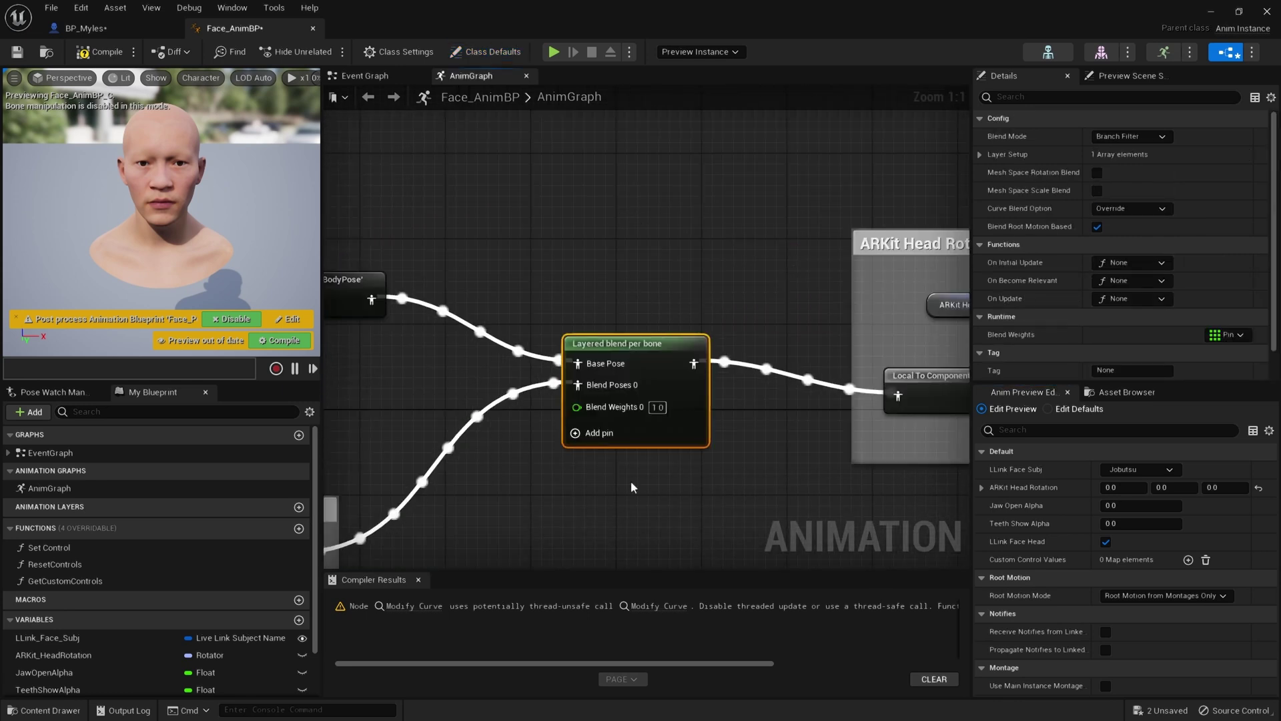
right_click_drag(641, 354, 776, 281)
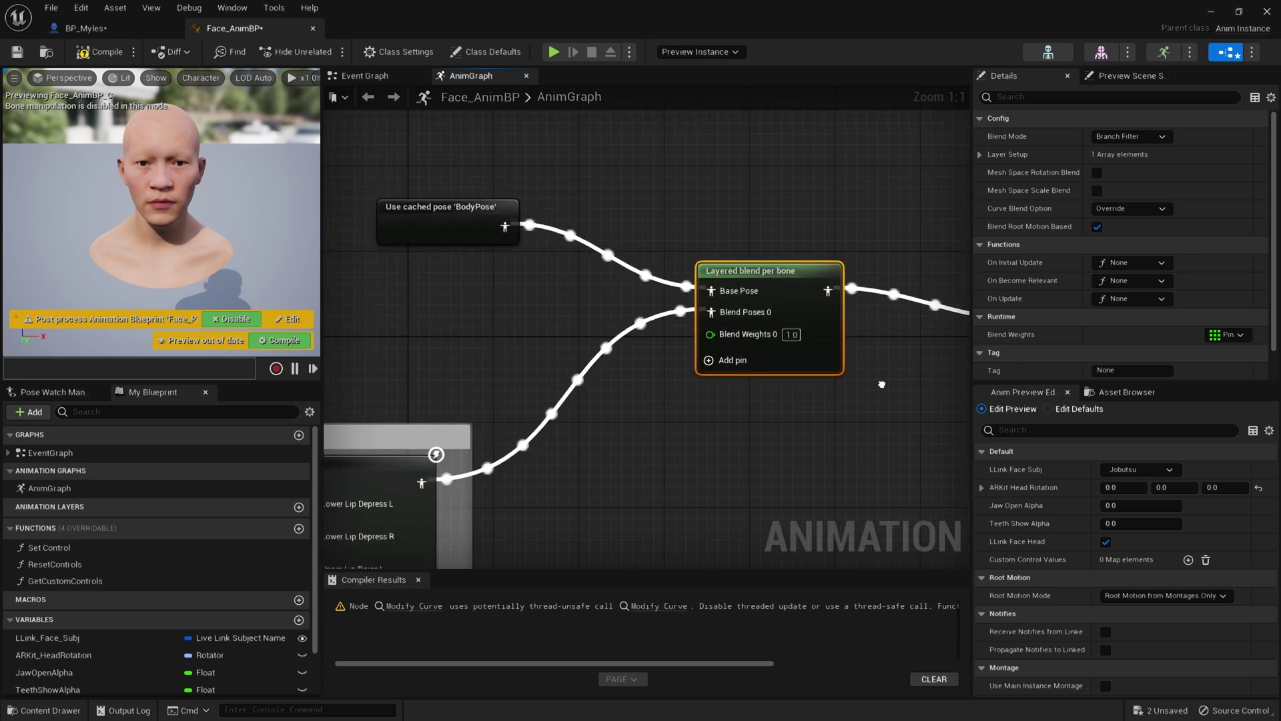
right_click_drag(879, 397, 825, 395)
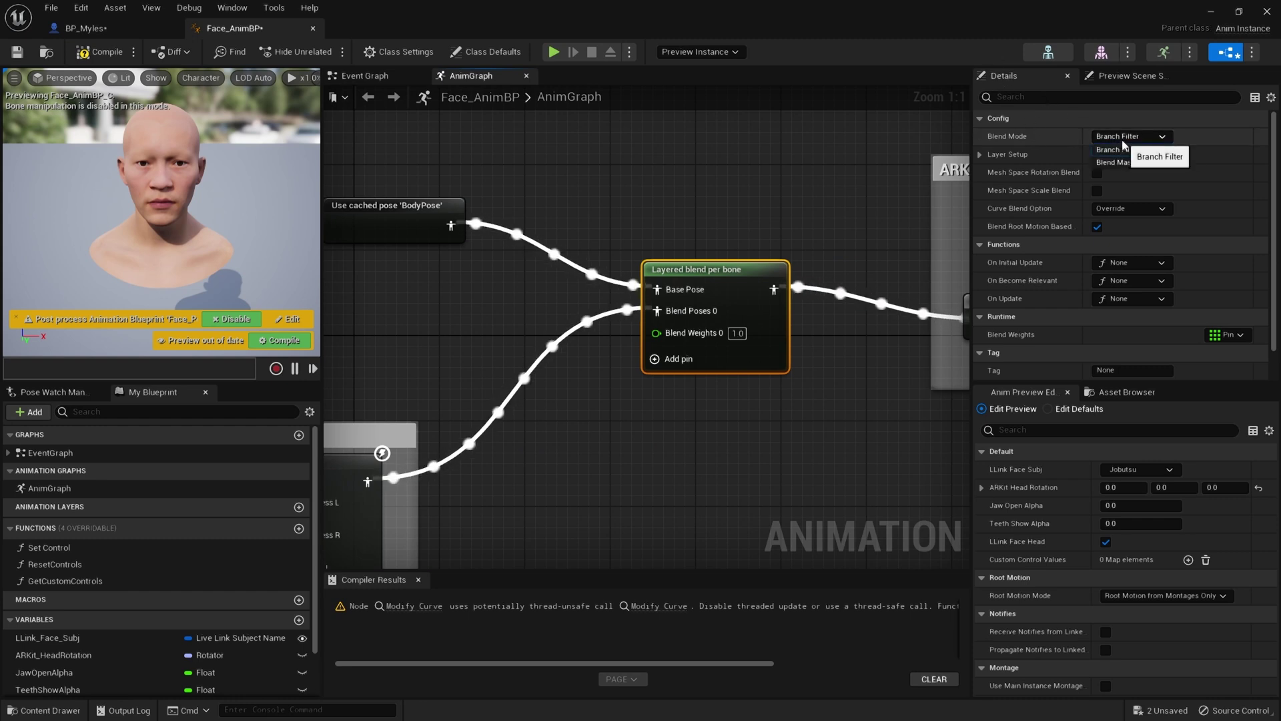
Set Blend Mode to Blend Mask with LiveLinkHead in Blend Masks index 0, and save
left_click(1126, 137)
left_click(1121, 163)
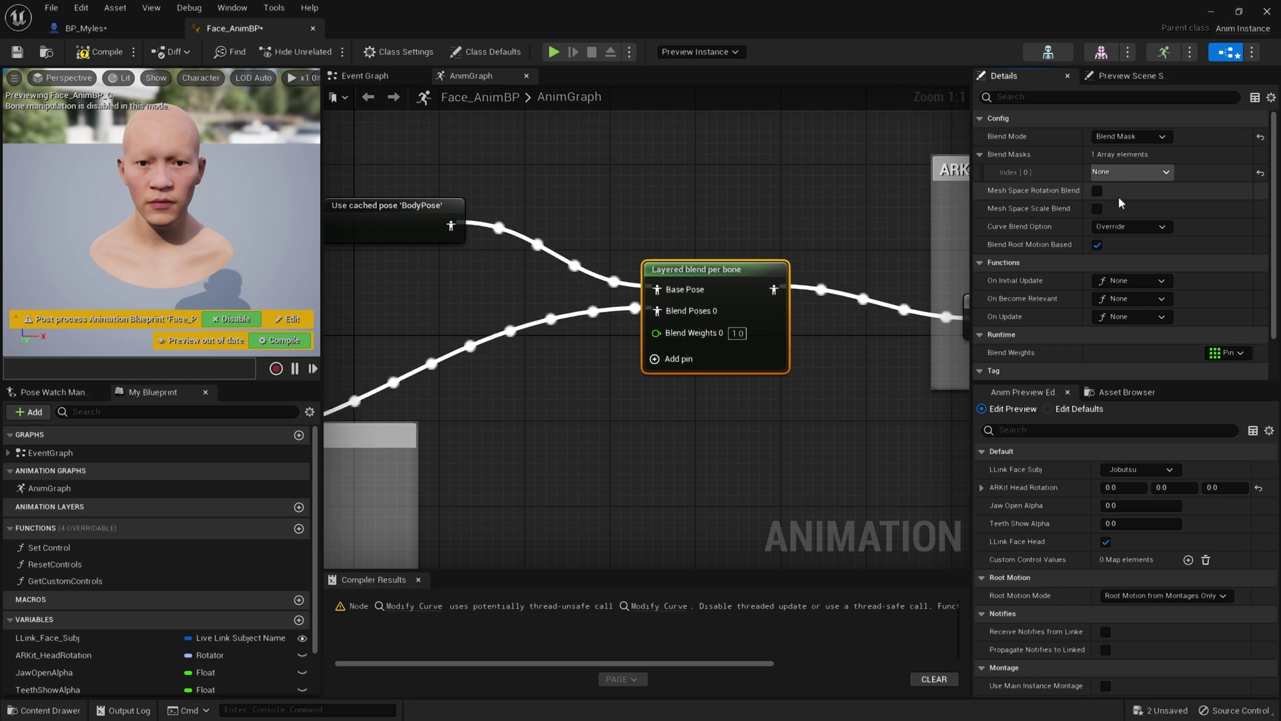
left_click(1128, 174)
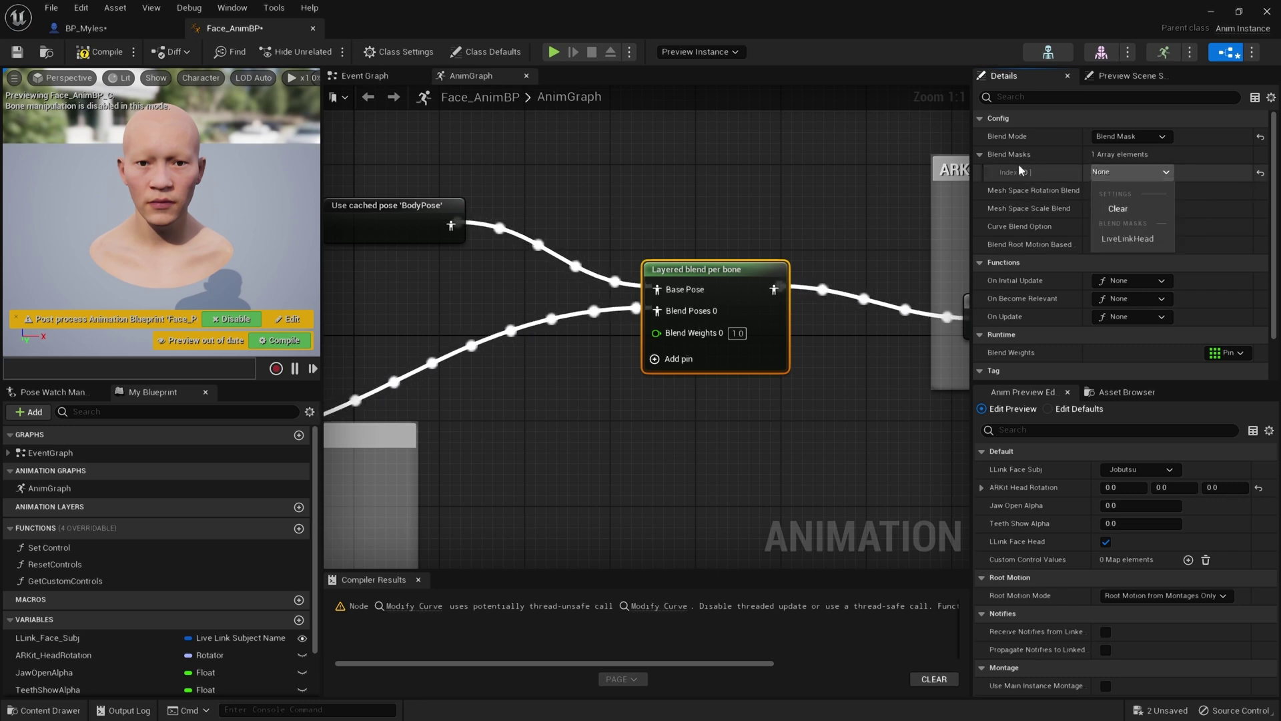
left_click(1128, 238)
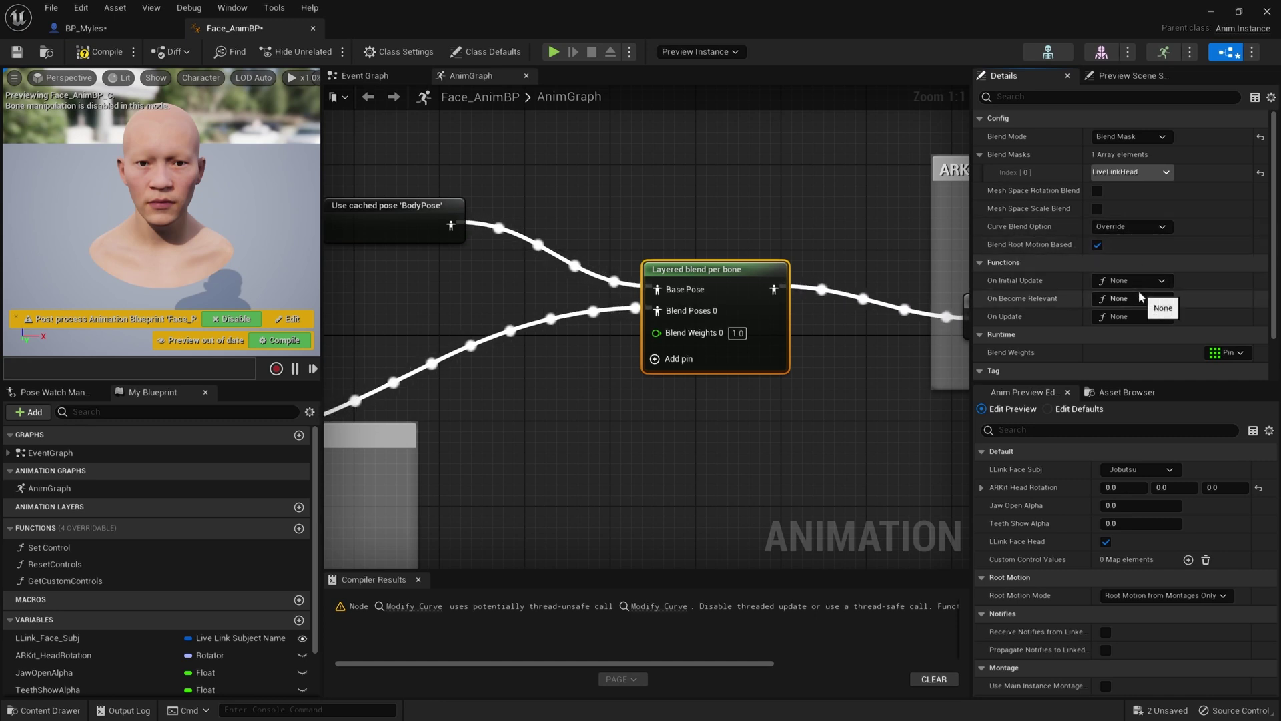
left_click(102, 54)
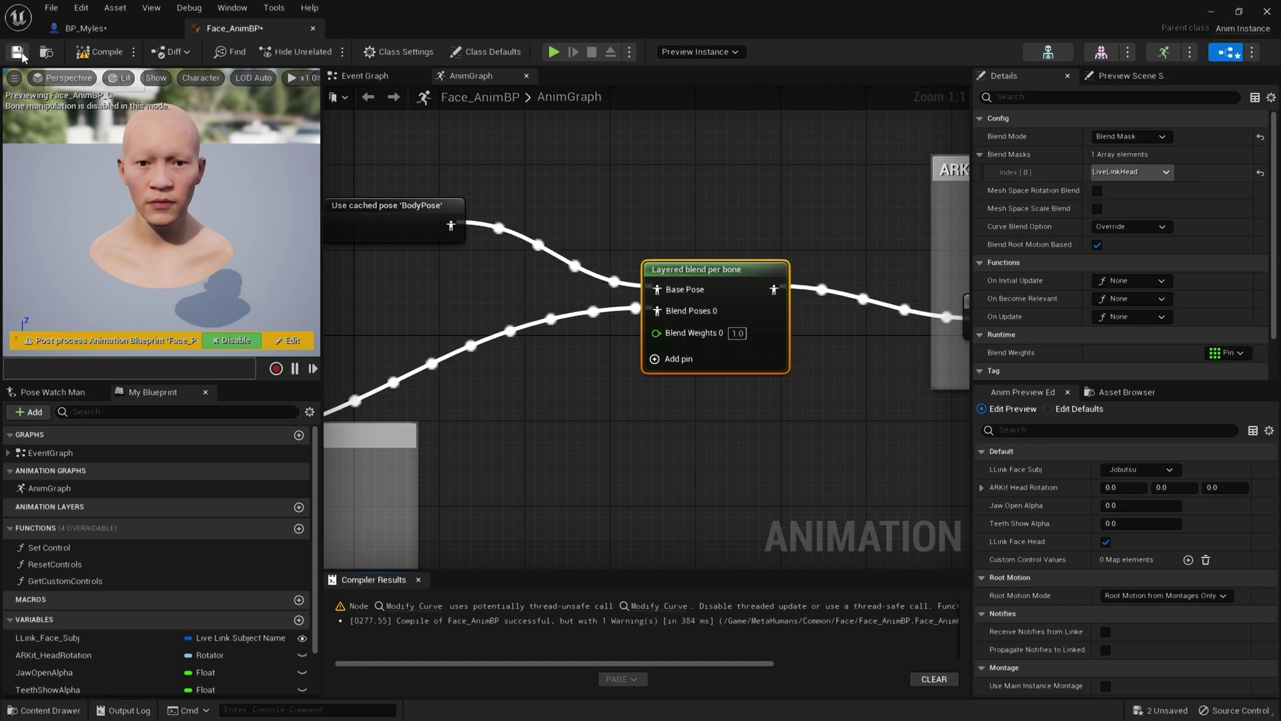
left_click(17, 52)
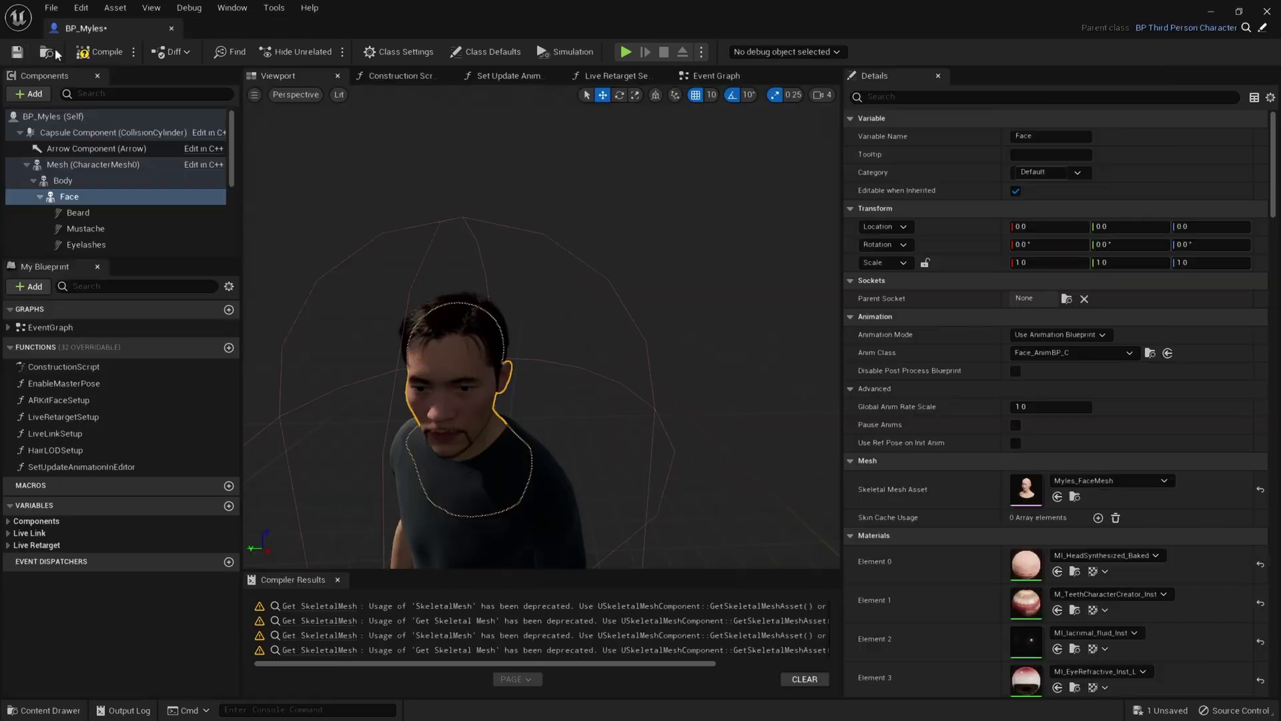
Compile and save BP_Myles, then play-test ThirdPersonMap to check Myles's Live Link head movement
left_click(100, 53)
left_click(18, 53)
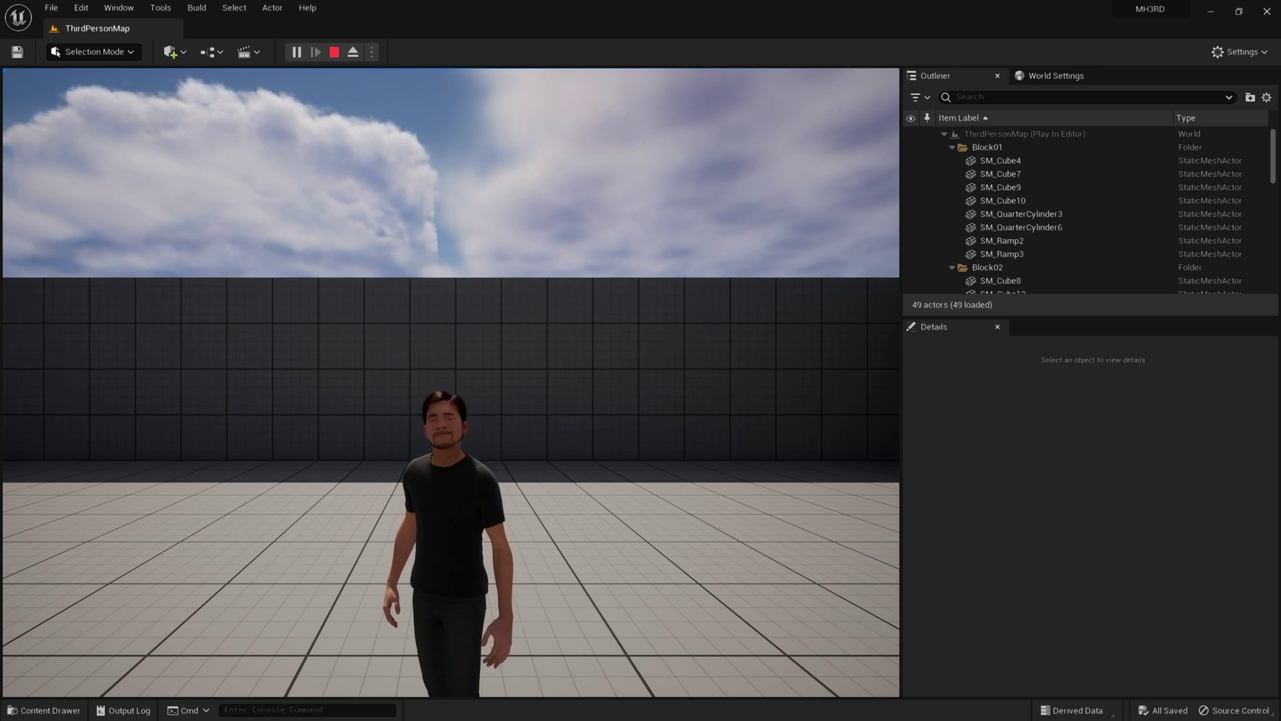
left_click(601, 401)
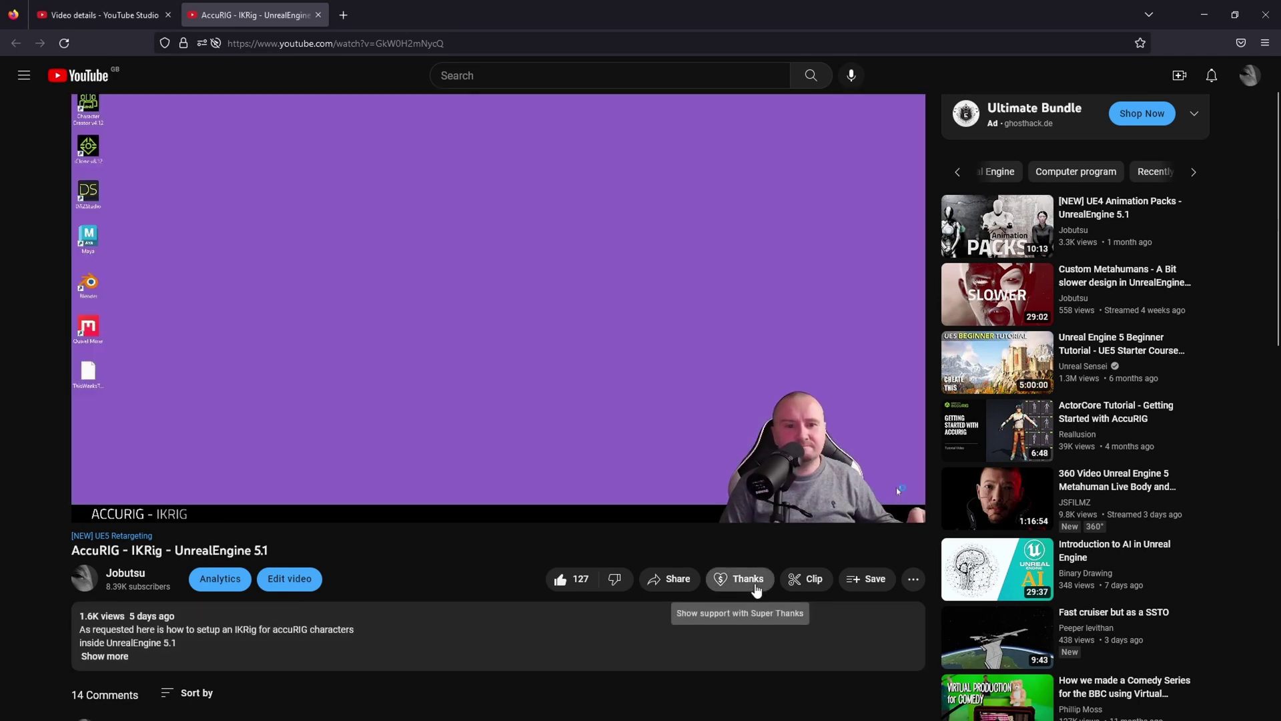
Choose the video's Thanks tip option and pick the £5 Buy Me a Coffee support amount
left_click(755, 587)
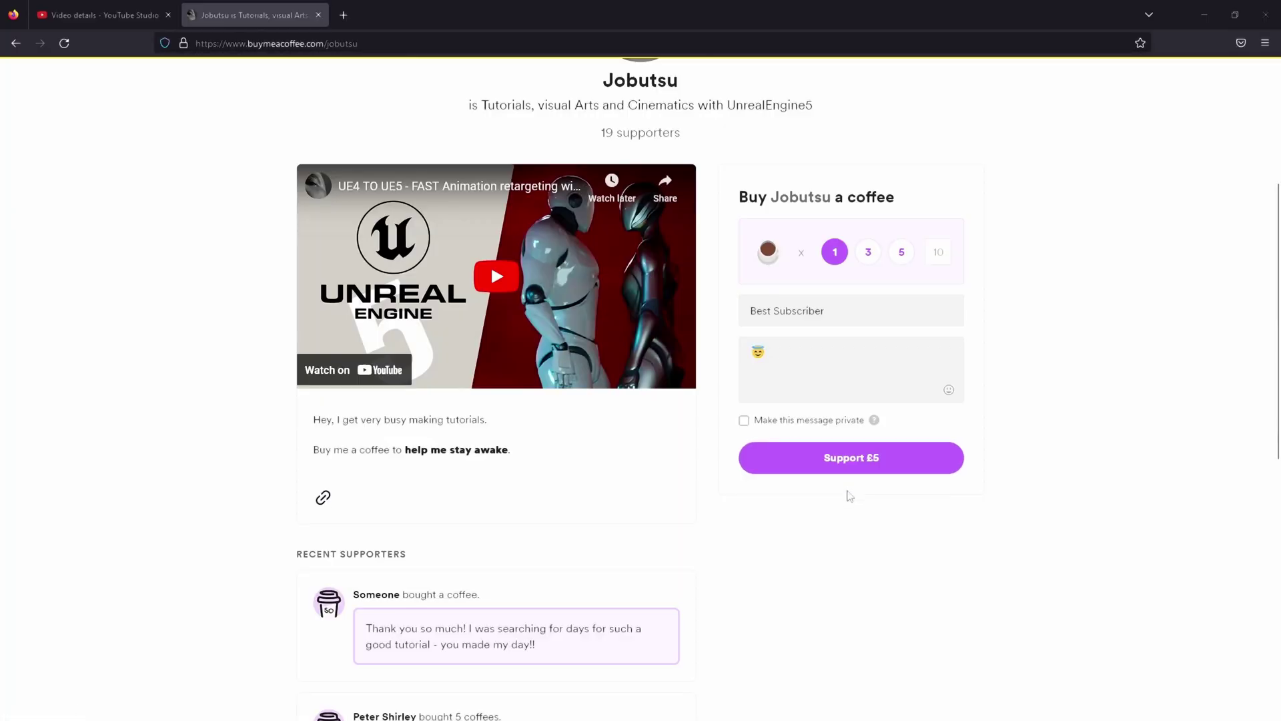
left_click(851, 459)
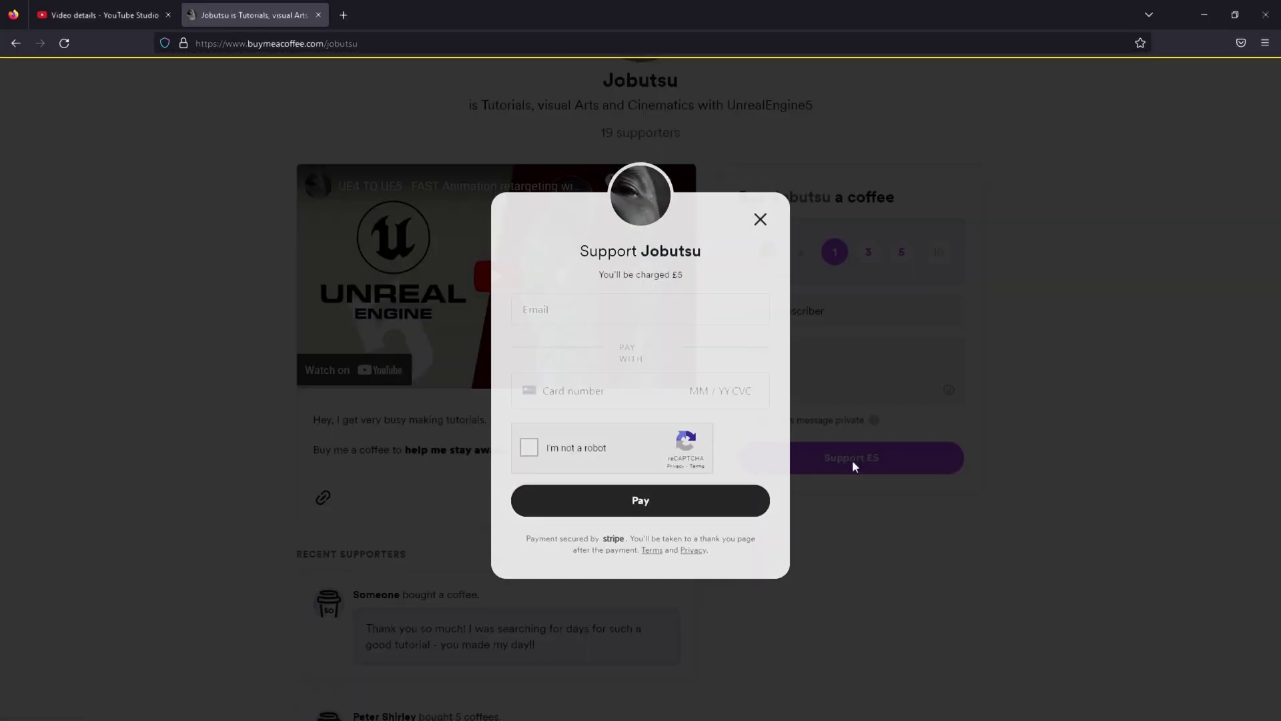